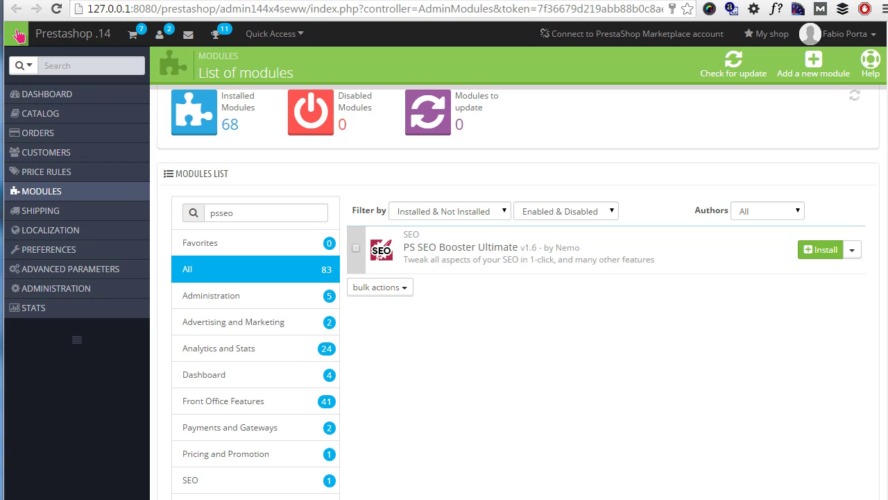
- Install PS SEO Booster Ultimate, clear the cache on the Performance page and reload the storefront
{"action": "left_click", "coordinate": [819, 249]}
{"action": "left_click", "coordinate": [372, 232]}
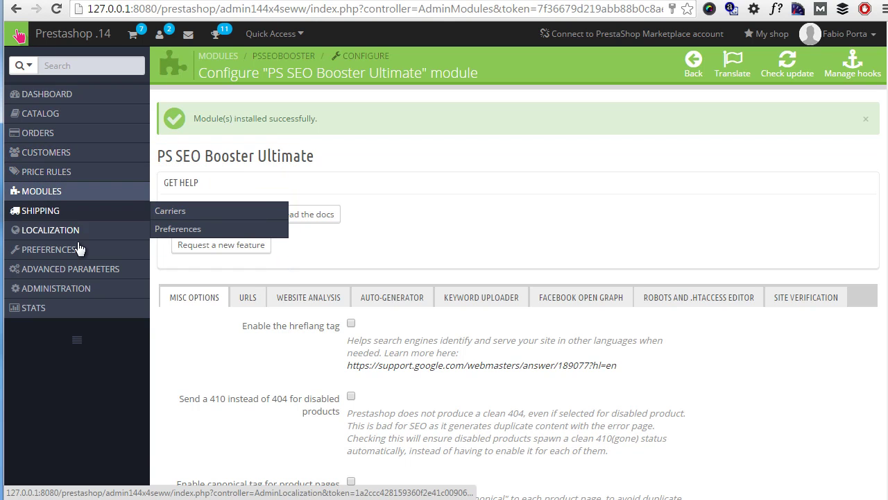
{"action": "mouse_move", "coordinate": [88, 254]}
{"action": "mouse_move", "coordinate": [113, 270]}
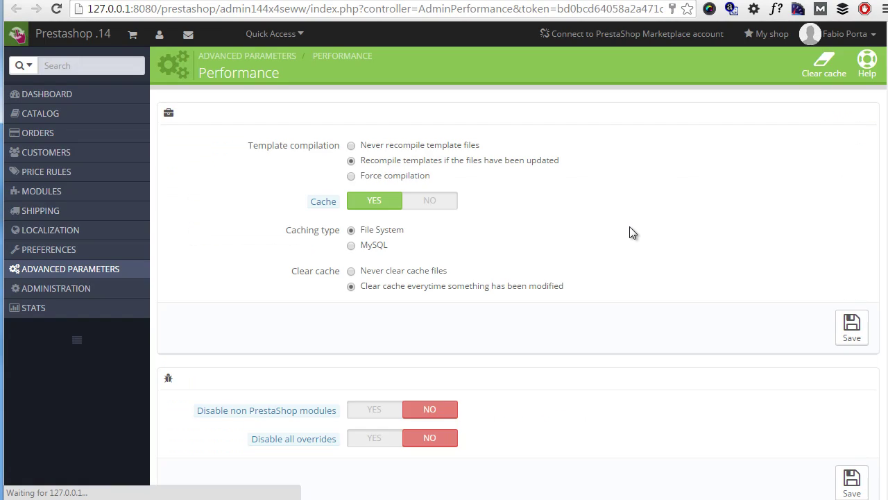
{"action": "left_click", "coordinate": [839, 66]}
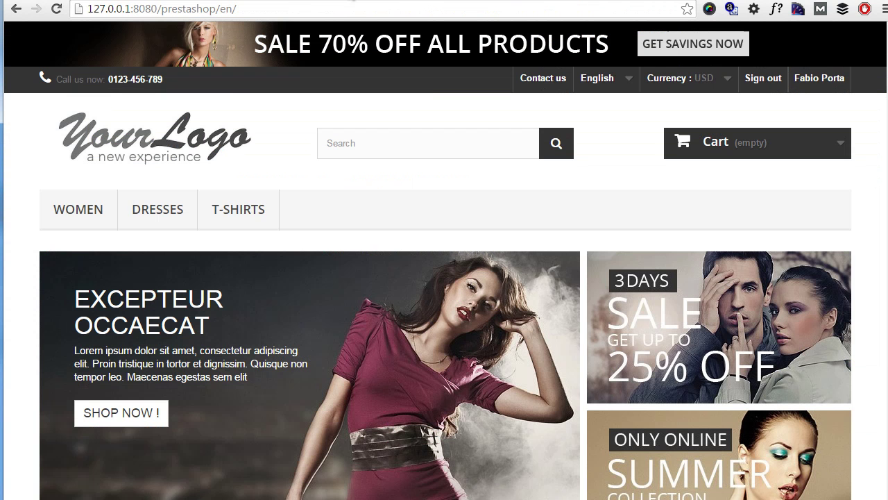
{"action": "key", "text": "F5"}
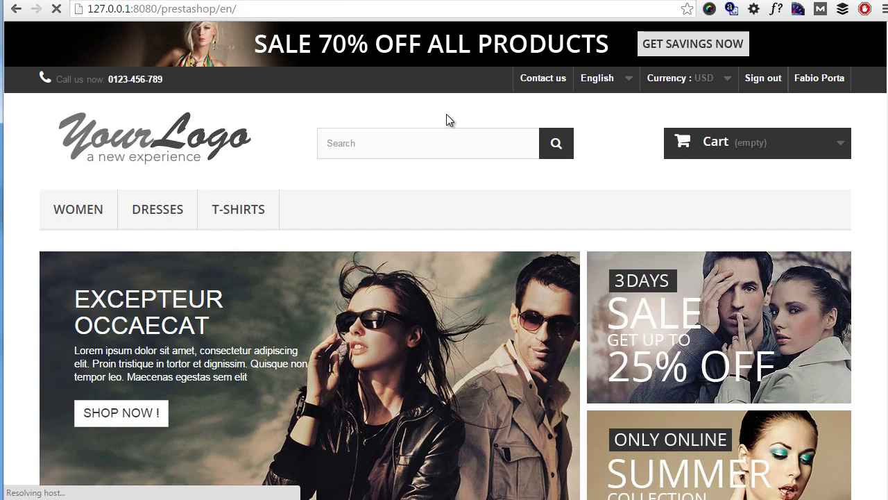
- Check the current storefront URLs of the Printed Summer Dress product and the Dresses category
{"action": "scroll", "coordinate": [448, 120], "scroll_direction": "down", "scroll_amount": 8}
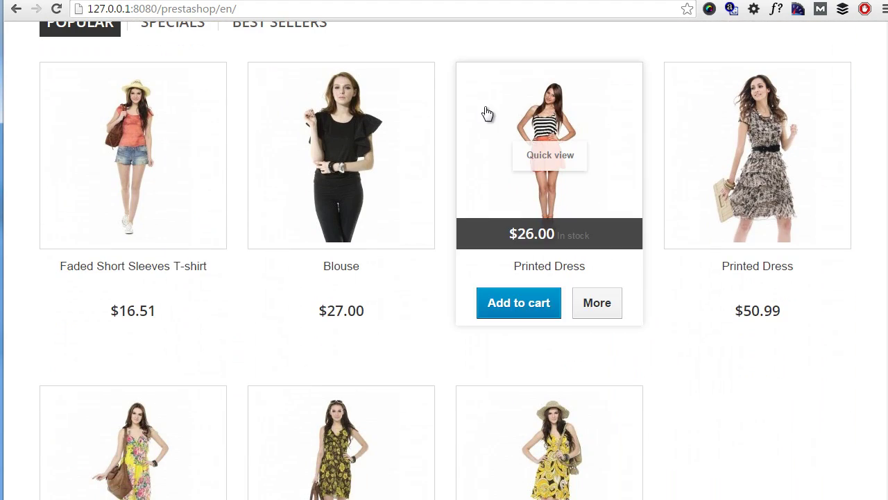
{"action": "scroll", "coordinate": [444, 167], "scroll_direction": "down", "scroll_amount": 3}
{"action": "scroll", "coordinate": [463, 173], "scroll_direction": "down", "scroll_amount": 2}
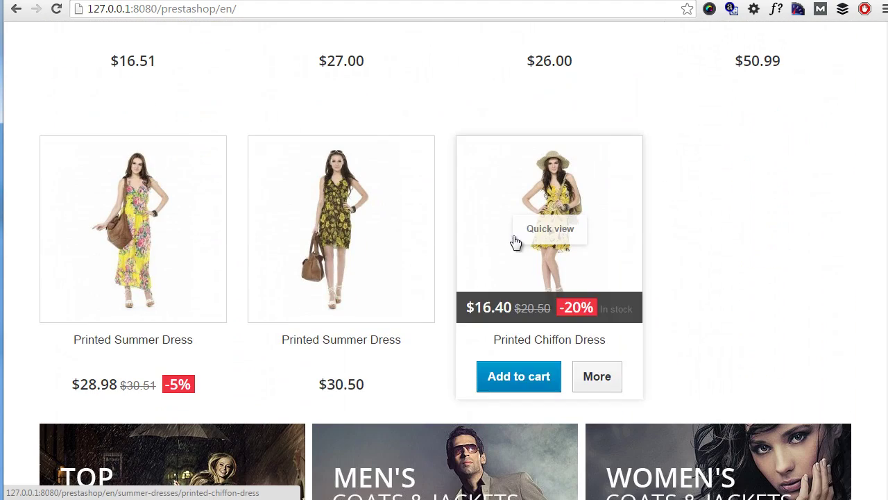
{"action": "left_click", "coordinate": [368, 173]}
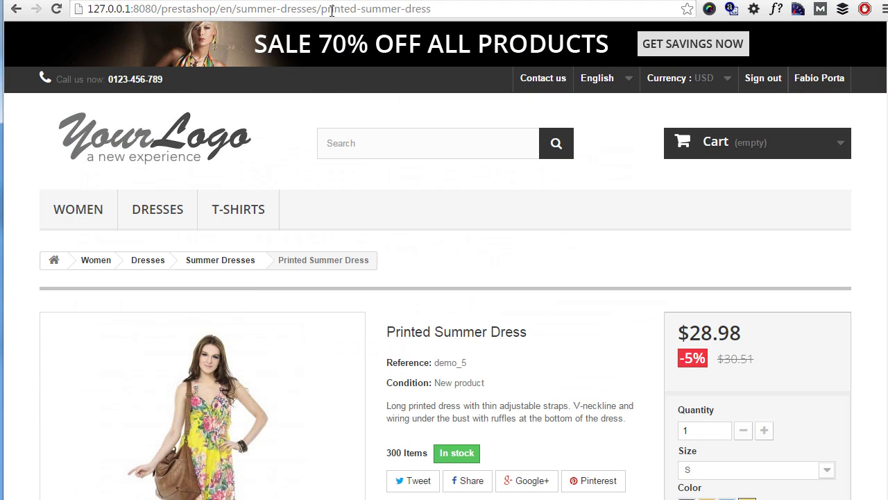
{"action": "left_click", "coordinate": [152, 217]}
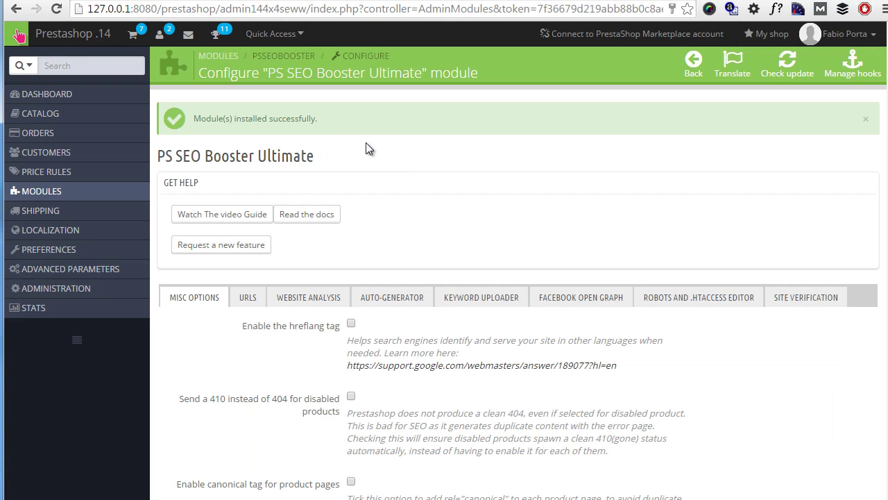
- Enable the hreflang tag in the SEO Booster Misc Options
{"action": "scroll", "coordinate": [366, 143], "scroll_direction": "down", "scroll_amount": 2}
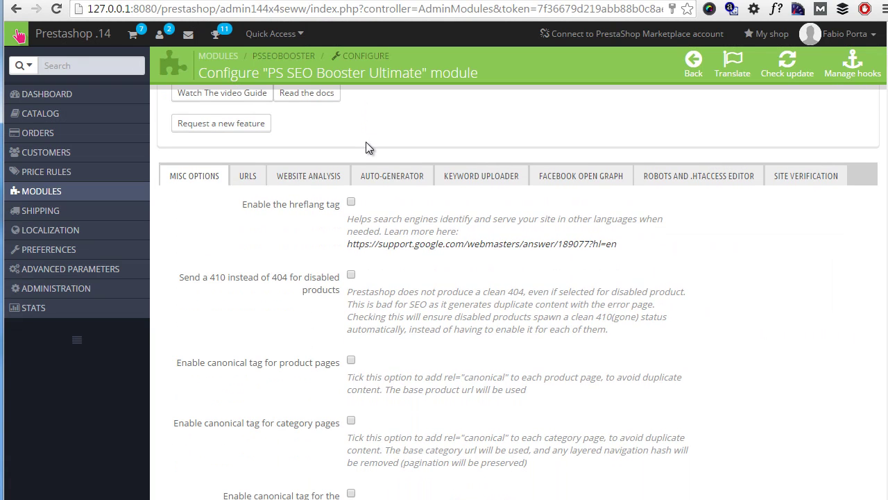
{"action": "scroll", "coordinate": [368, 147], "scroll_direction": "down", "scroll_amount": 1}
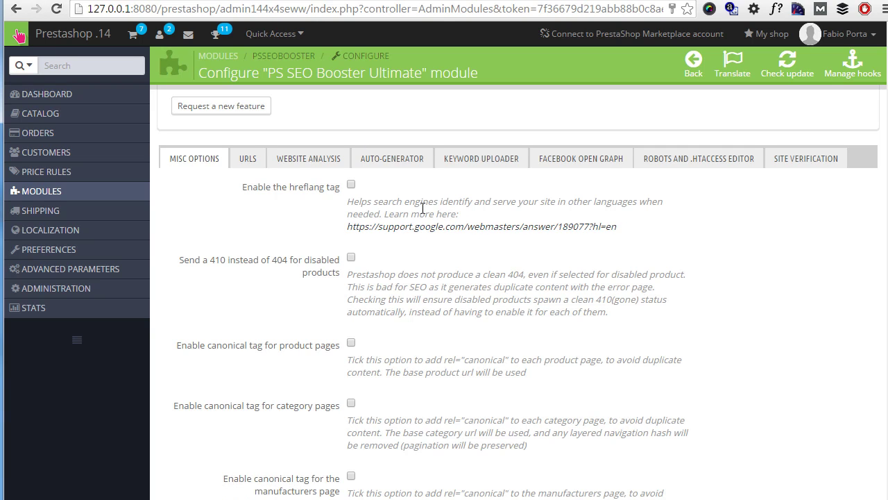
{"action": "scroll", "coordinate": [420, 205], "scroll_direction": "down", "scroll_amount": 1}
{"action": "left_click", "coordinate": [351, 166]}
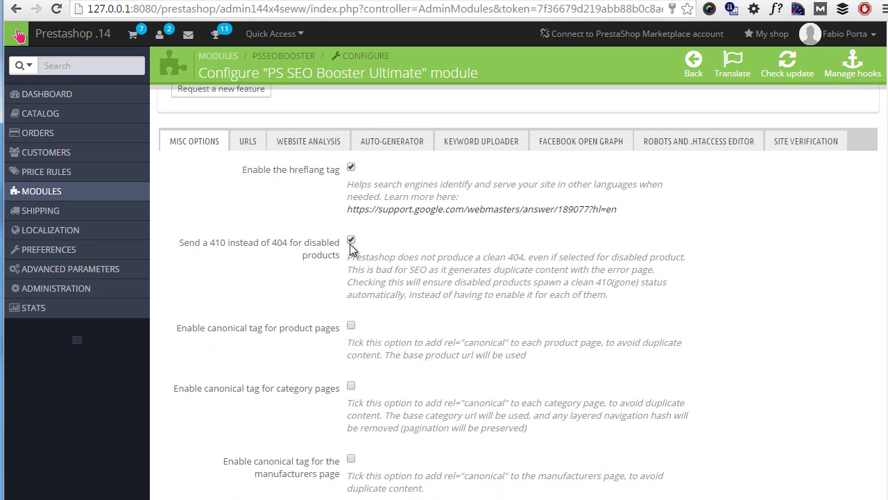
- Enable canonical tags for categories, manufacturers and suppliers, plus prev/next tags for categories
{"action": "scroll", "coordinate": [353, 344], "scroll_direction": "down", "scroll_amount": 1}
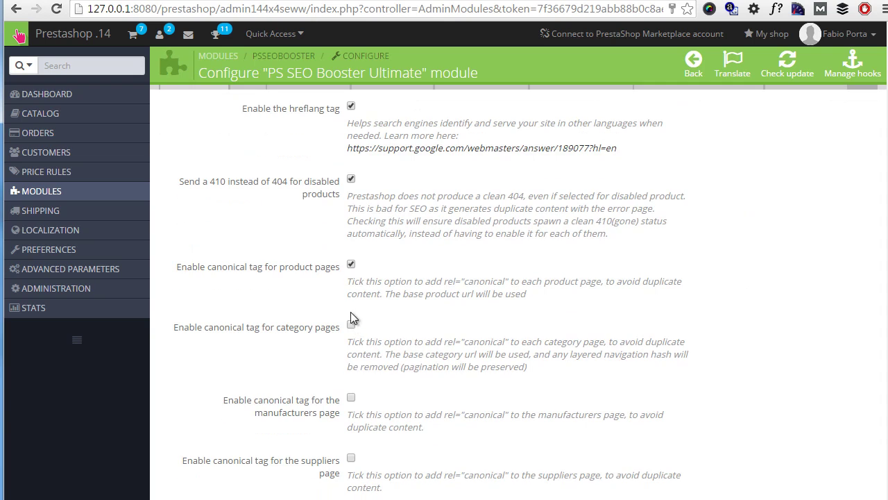
{"action": "left_click", "coordinate": [351, 324]}
{"action": "scroll", "coordinate": [351, 324], "scroll_direction": "down", "scroll_amount": 2}
{"action": "left_click", "coordinate": [351, 292]}
{"action": "left_click", "coordinate": [351, 353]}
{"action": "left_click", "coordinate": [351, 413]}
{"action": "scroll", "coordinate": [358, 386], "scroll_direction": "down", "scroll_amount": 2}
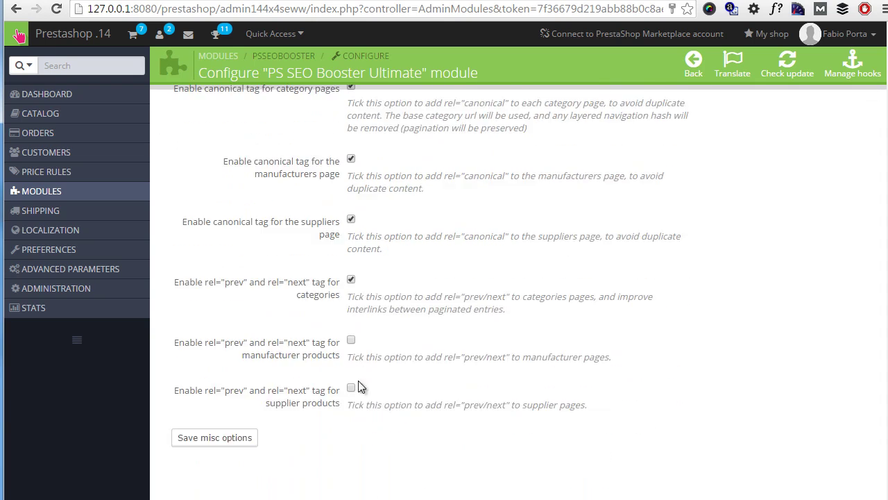
{"action": "scroll", "coordinate": [416, 298], "scroll_direction": "up", "scroll_amount": 5}
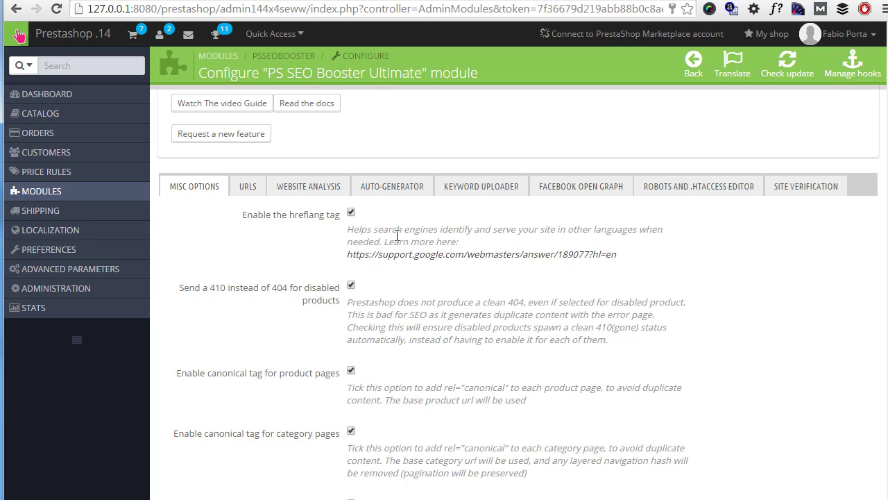
- Scroll through the Misc Options to the manufacturer and supplier prev/next tag settings
{"action": "scroll", "coordinate": [397, 237], "scroll_direction": "down", "scroll_amount": 1}
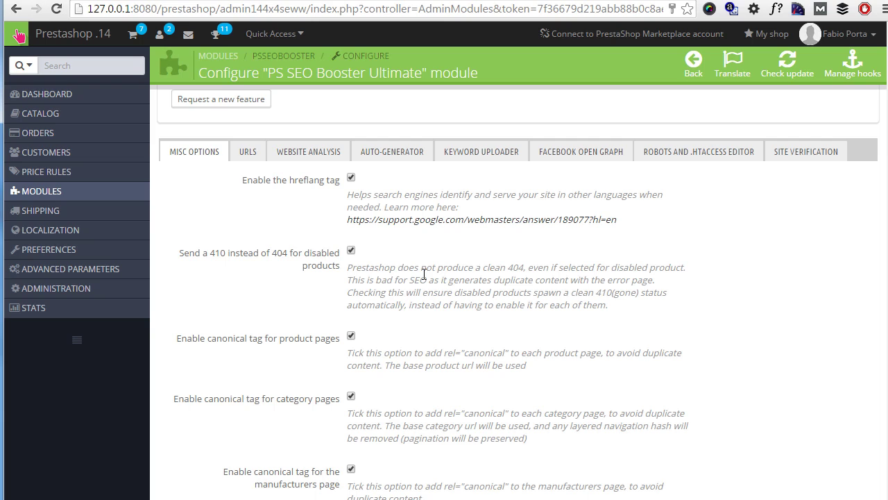
{"action": "scroll", "coordinate": [424, 274], "scroll_direction": "down", "scroll_amount": 1}
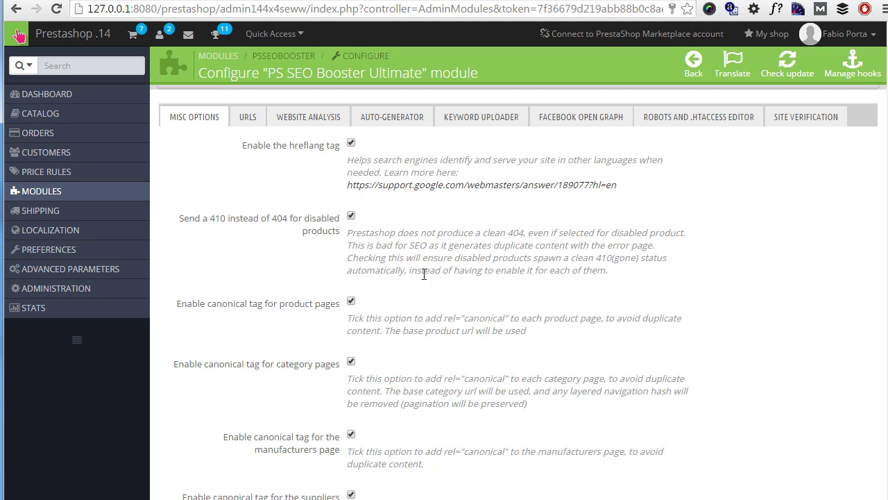
{"action": "scroll", "coordinate": [360, 289], "scroll_direction": "down", "scroll_amount": 4}
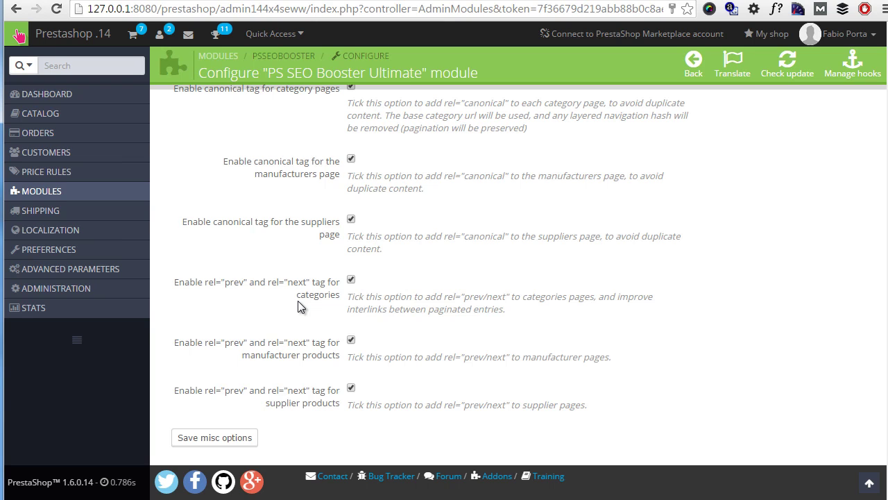
{"action": "scroll", "coordinate": [298, 301], "scroll_direction": "up", "scroll_amount": 7}
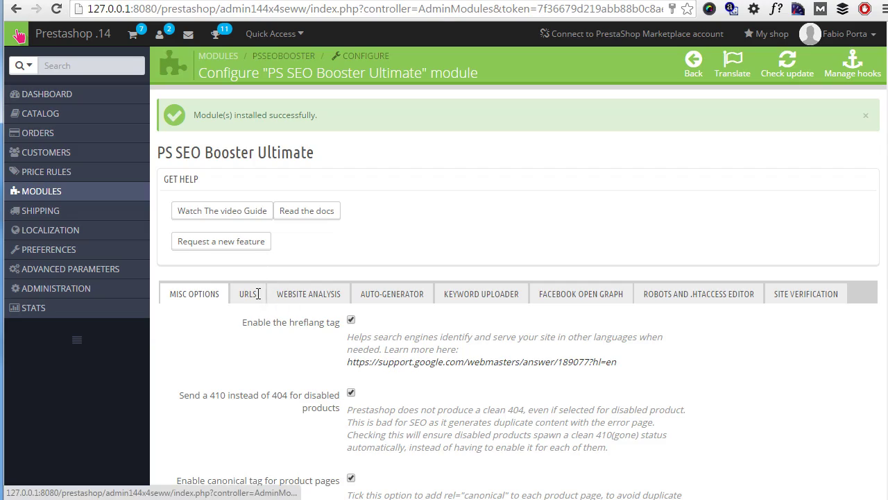
- Bring up the SEO Booster URLs settings
{"action": "left_click", "coordinate": [257, 293]}
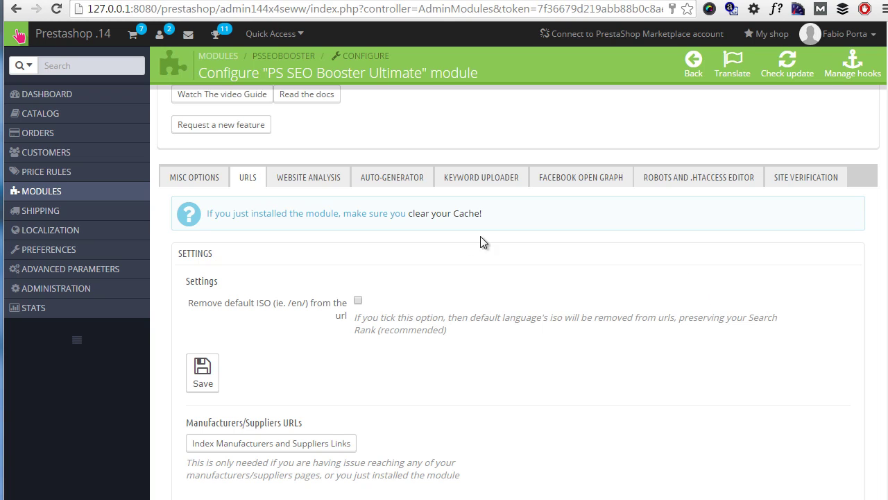
- Tick Remove default ISO (/en/), save, and verify the storefront loads without /en/
{"action": "left_click", "coordinate": [358, 300]}
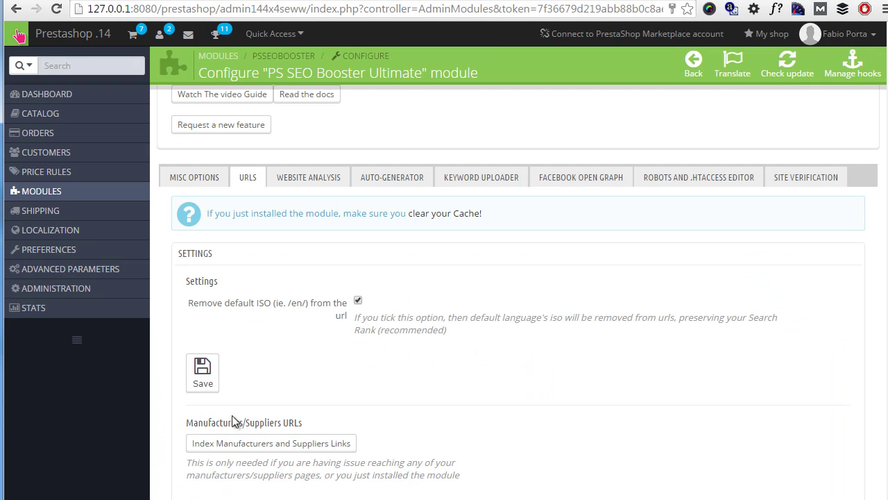
{"action": "left_click", "coordinate": [202, 373]}
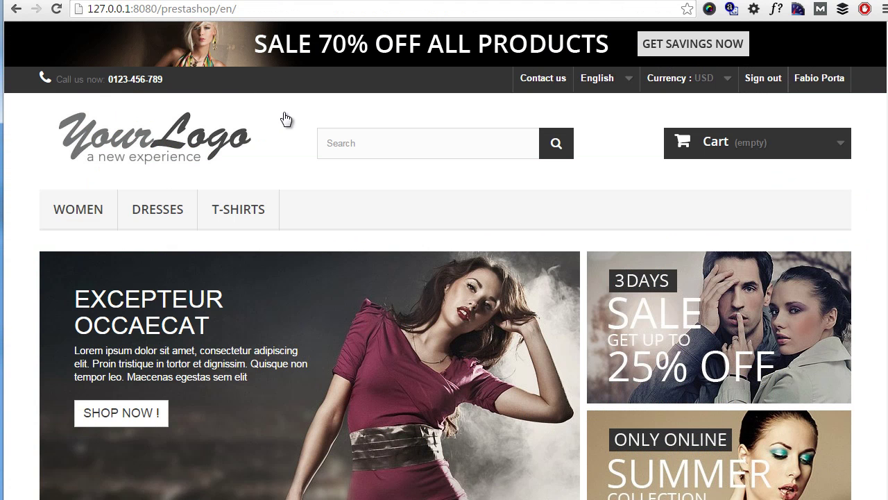
{"action": "key", "text": "F5"}
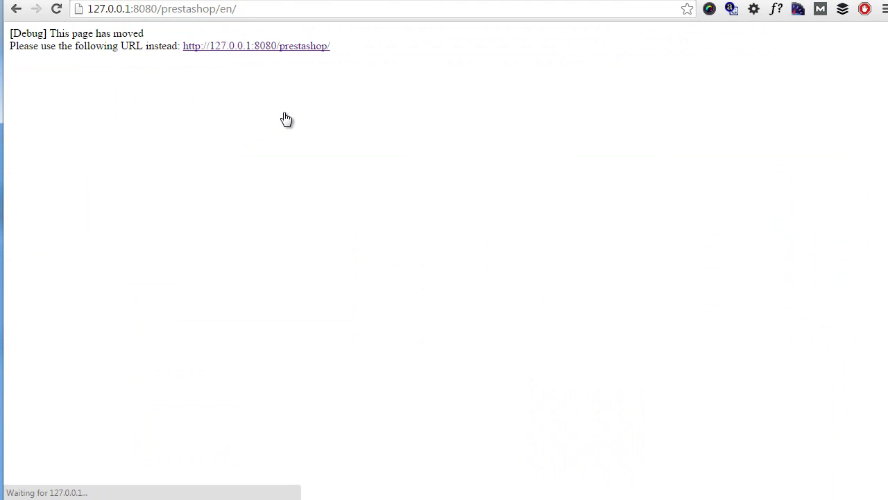
{"action": "left_click", "coordinate": [284, 47]}
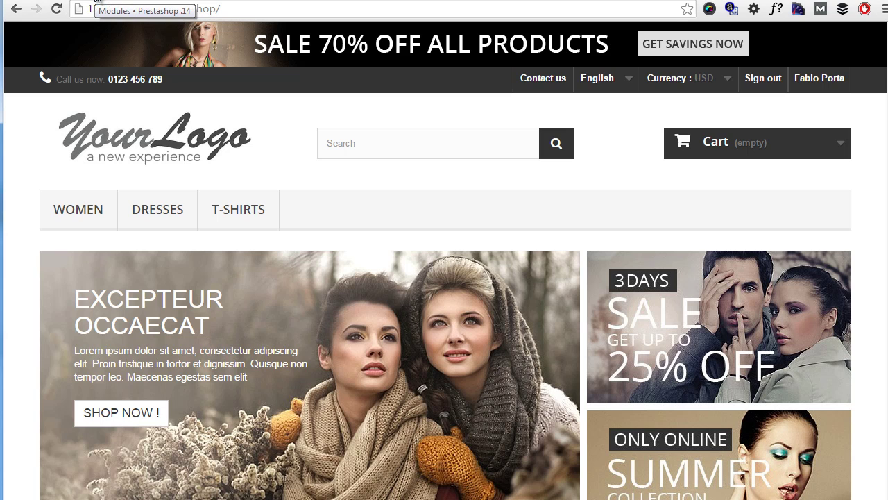
{"action": "left_click", "coordinate": [96, 2]}
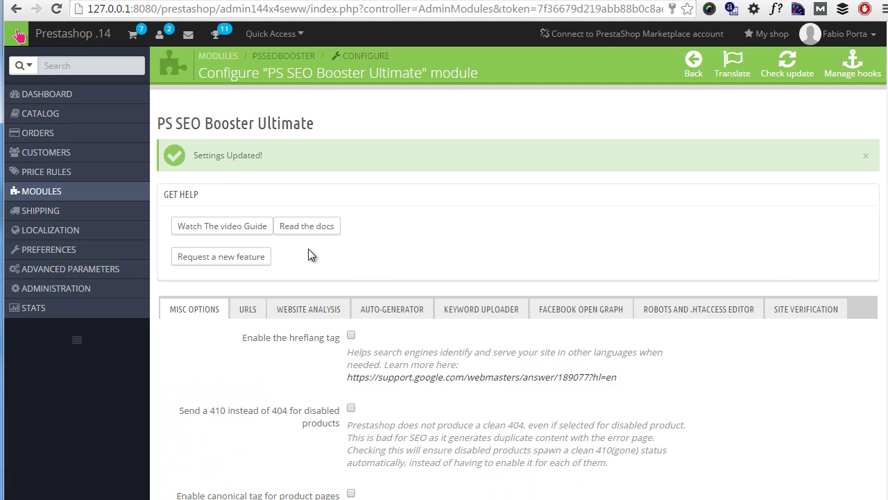
- Review the URL patterns: {category:/}{rewrite}{-:ean13} for products, {categories:/}{rewrite} for categories
{"action": "left_click", "coordinate": [248, 309]}
{"action": "scroll", "coordinate": [418, 280], "scroll_direction": "down", "scroll_amount": 1}
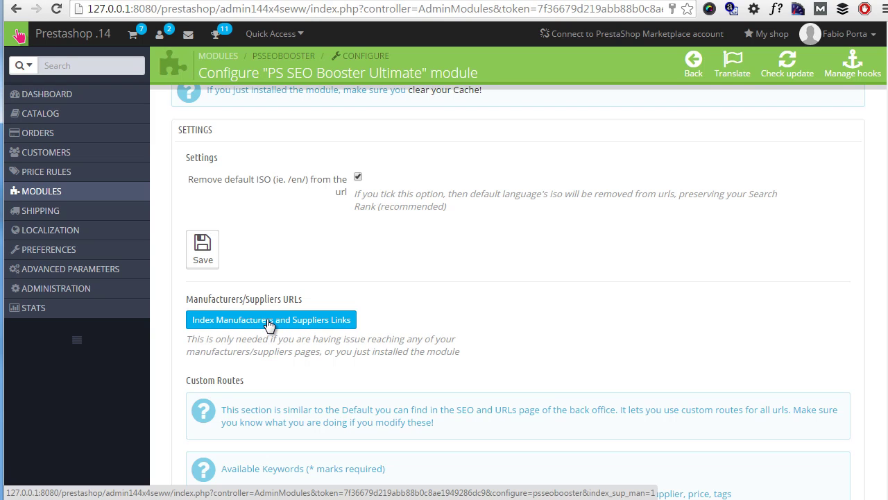
{"action": "scroll", "coordinate": [269, 323], "scroll_direction": "down", "scroll_amount": 3}
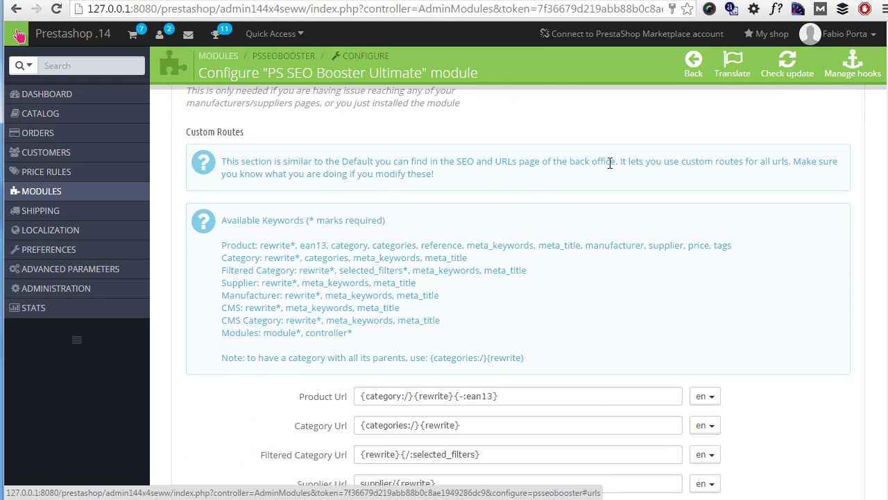
{"action": "scroll", "coordinate": [610, 166], "scroll_direction": "down", "scroll_amount": 2}
{"action": "scroll", "coordinate": [609, 172], "scroll_direction": "up", "scroll_amount": 1}
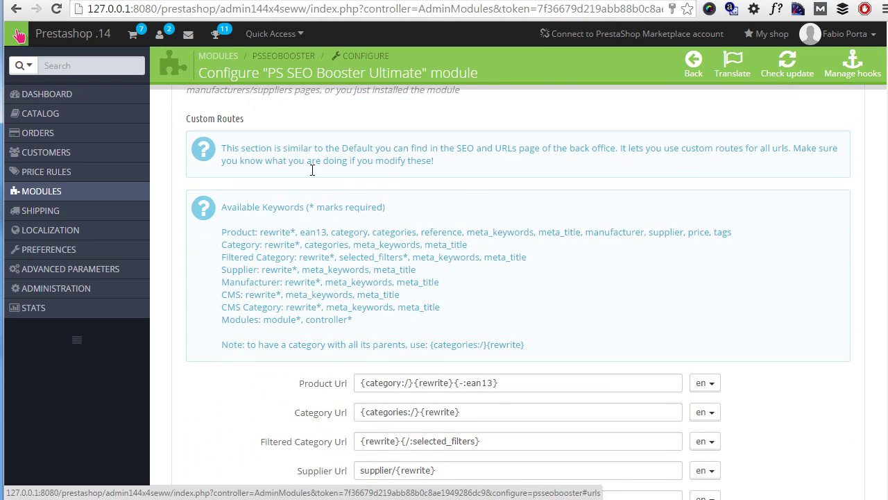
{"action": "scroll", "coordinate": [411, 200], "scroll_direction": "down", "scroll_amount": 2}
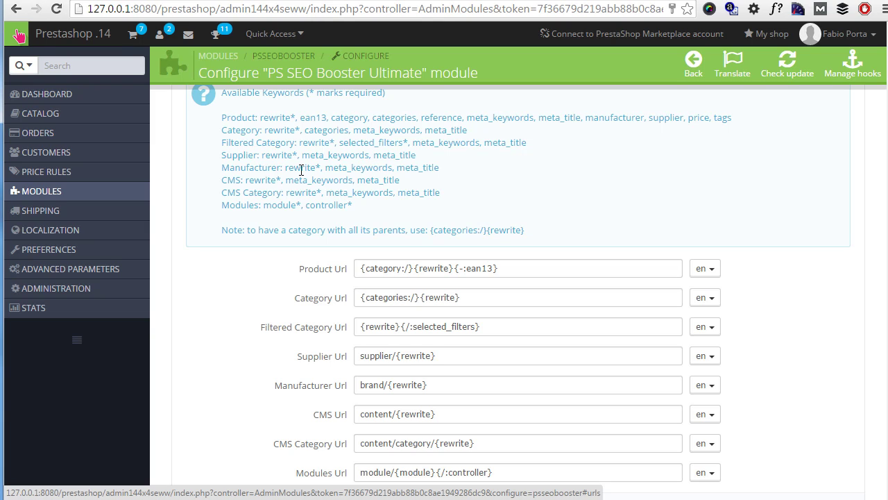
{"action": "scroll", "coordinate": [388, 209], "scroll_direction": "down", "scroll_amount": 1}
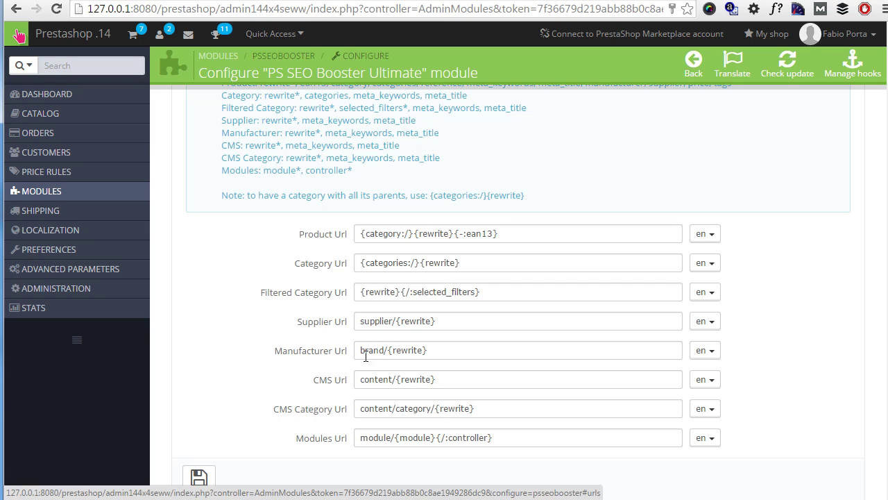
- Switch the URL patterns to Italiano and inspect the manufacturer pattern marca/{rewrite}
{"action": "left_click_drag", "start_coordinate": [366, 354], "coordinate": [466, 354]}
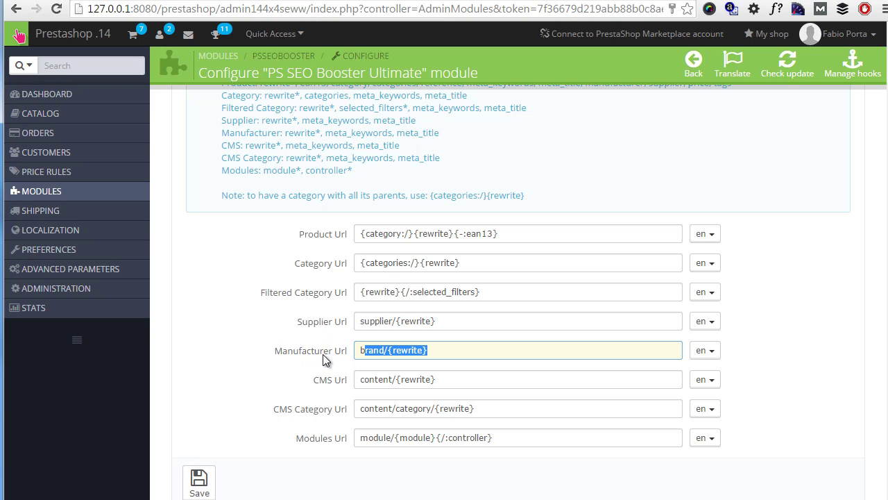
{"action": "left_click", "coordinate": [707, 354]}
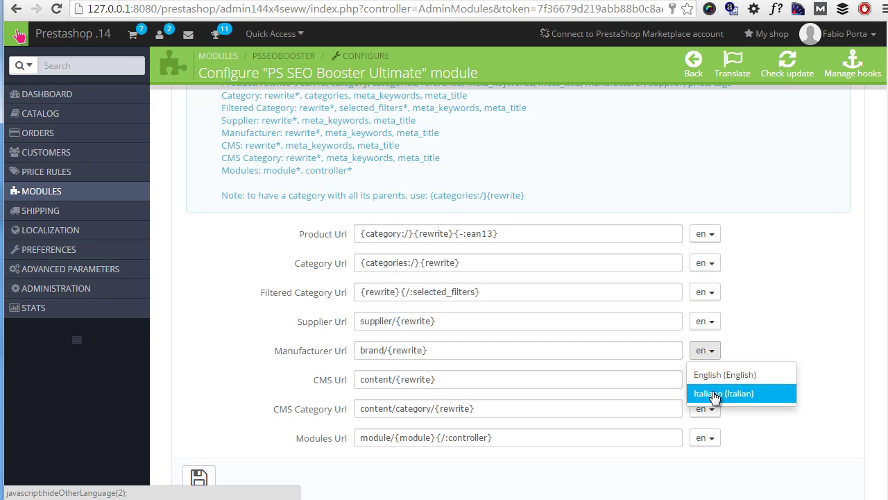
{"action": "left_click", "coordinate": [724, 393]}
{"action": "left_click_drag", "start_coordinate": [361, 352], "coordinate": [444, 353]}
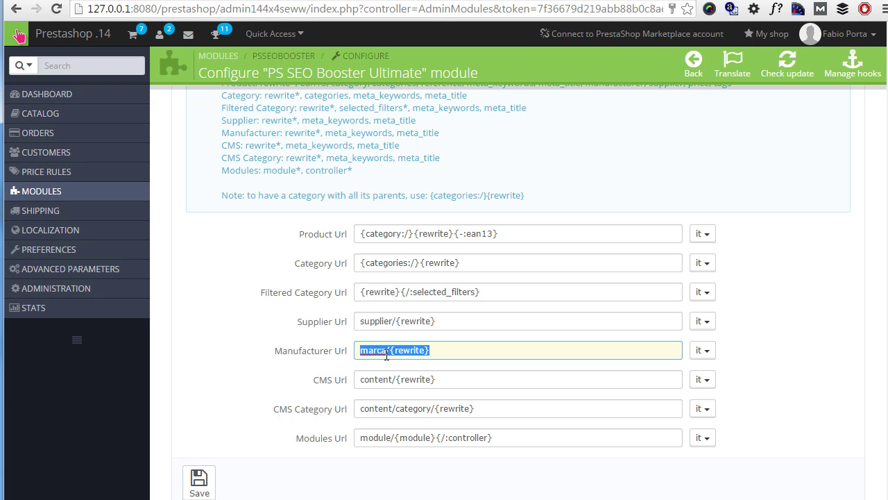
{"action": "scroll", "coordinate": [386, 355], "scroll_direction": "down", "scroll_amount": 2}
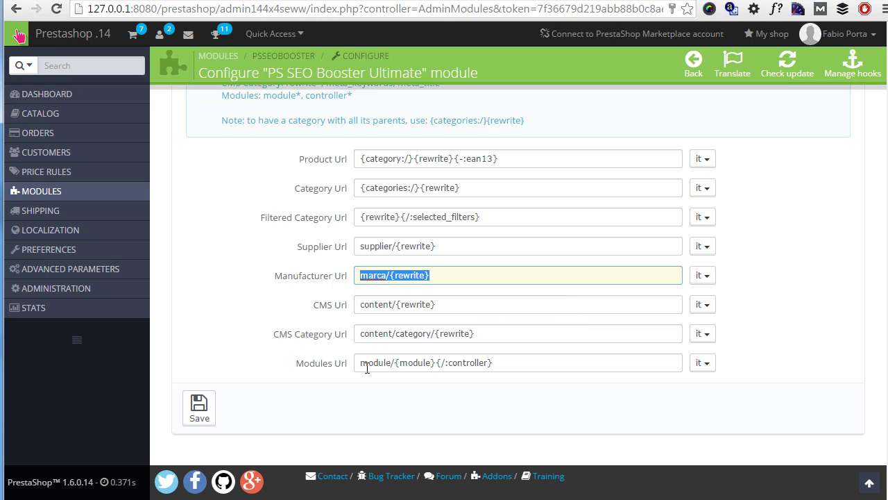
- Check the category URL pattern and confirm the storefront's Dresses category opens at /women/dresses
{"action": "left_click", "coordinate": [468, 189]}
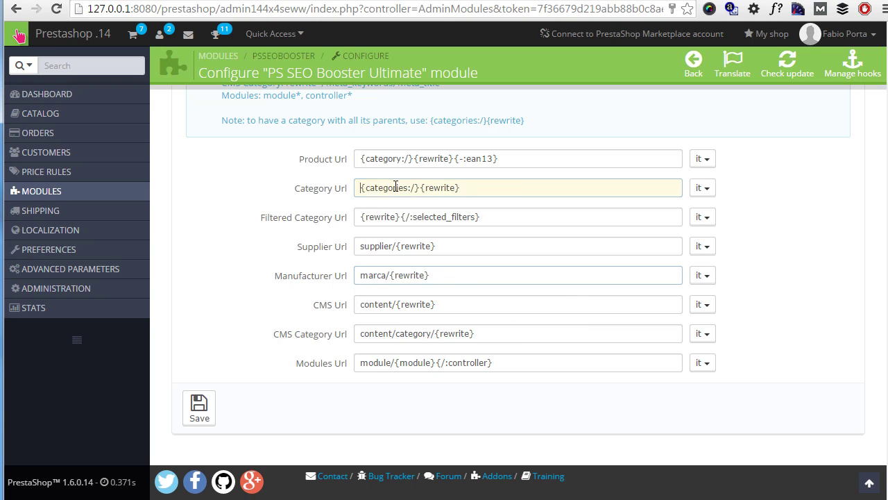
{"action": "left_click_drag", "start_coordinate": [468, 188], "coordinate": [369, 193]}
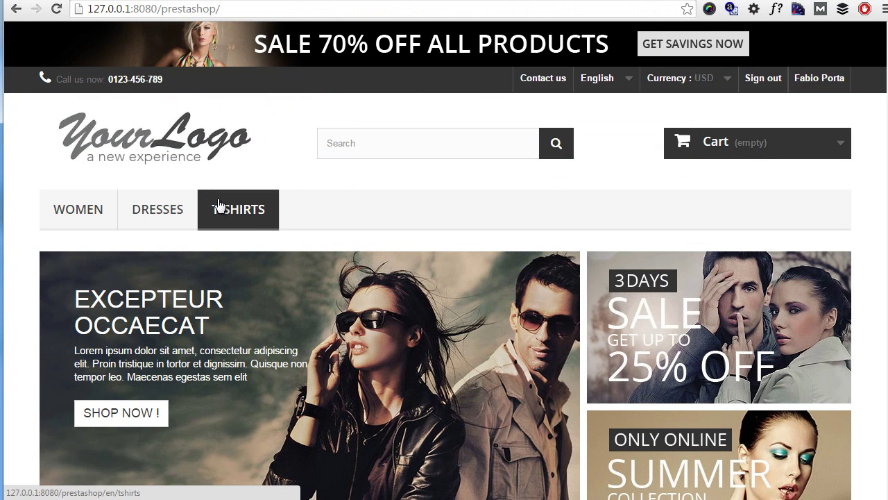
{"action": "mouse_move", "coordinate": [162, 213]}
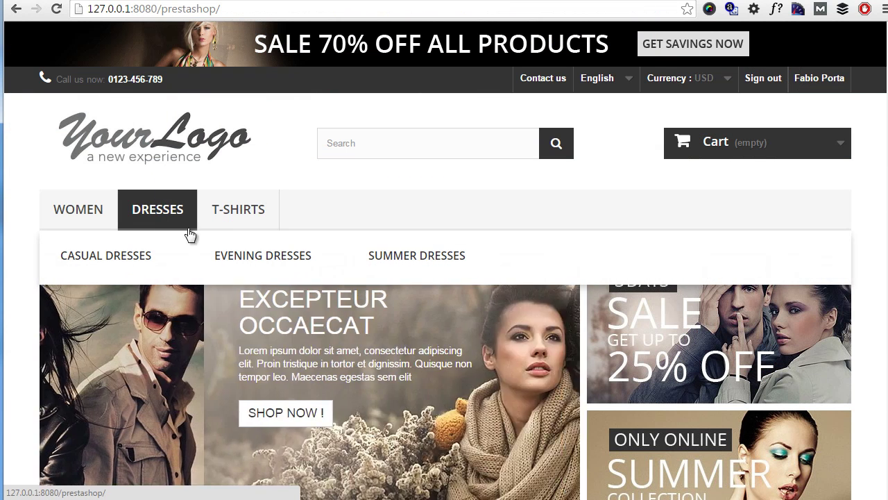
{"action": "left_click", "coordinate": [163, 224]}
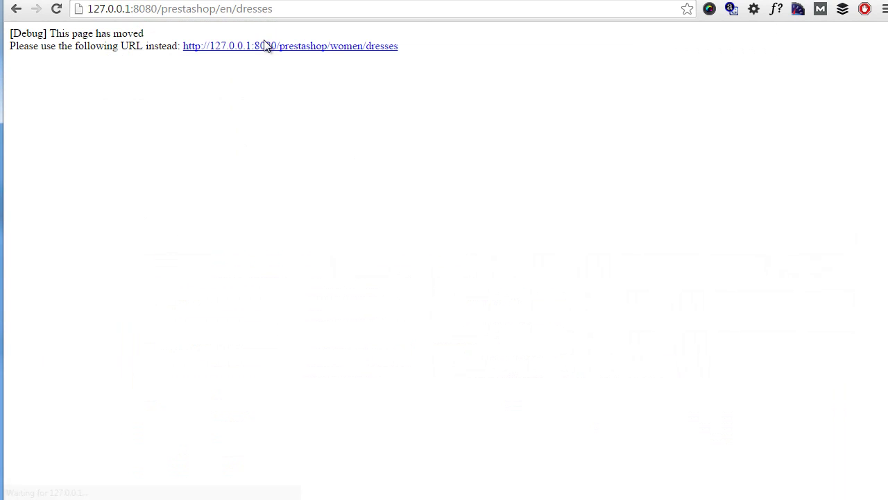
{"action": "left_click", "coordinate": [268, 48]}
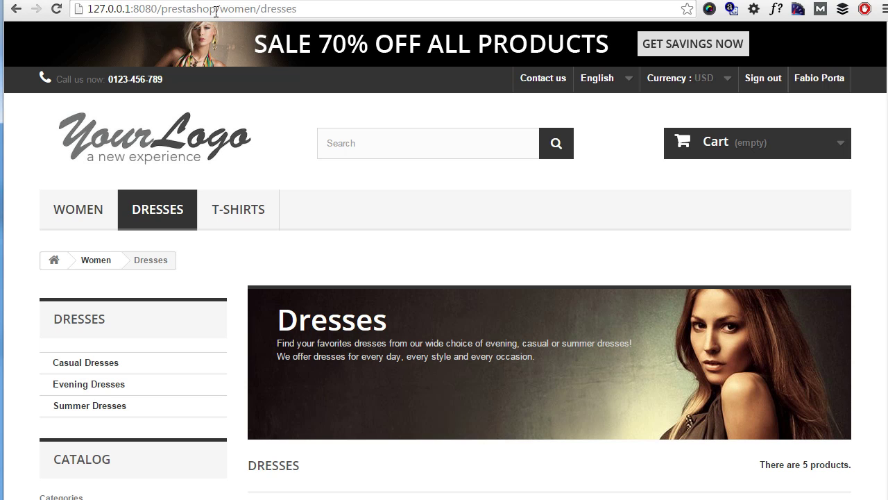
{"action": "left_click_drag", "start_coordinate": [220, 9], "coordinate": [344, 4]}
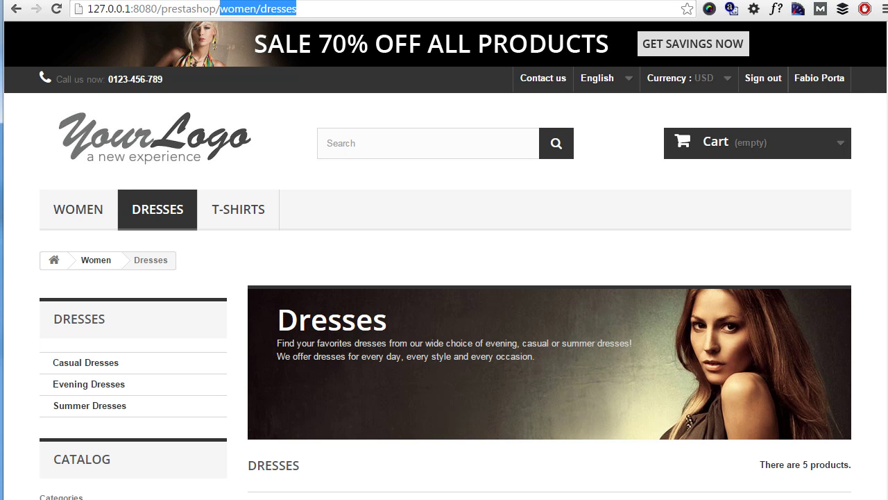
{"action": "key", "text": "ctrl+Tab"}
{"action": "mouse_move", "coordinate": [90, 269]}
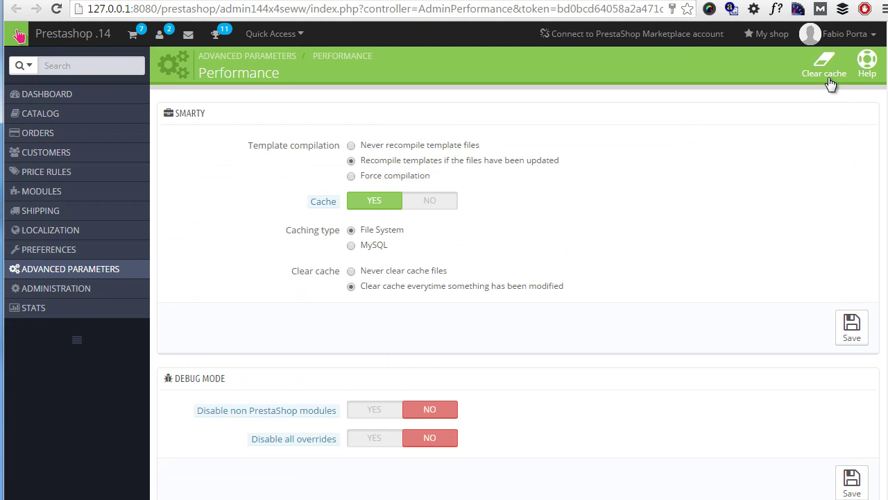
- Clear the cache and verify the T-shirts category opens at /women/tops/tshirts
{"action": "left_click", "coordinate": [826, 77]}
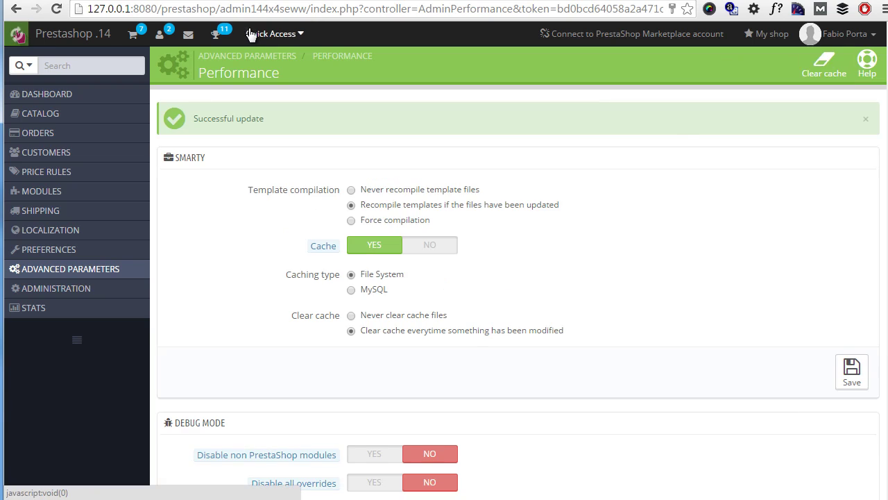
{"action": "key", "text": "ctrl+Tab"}
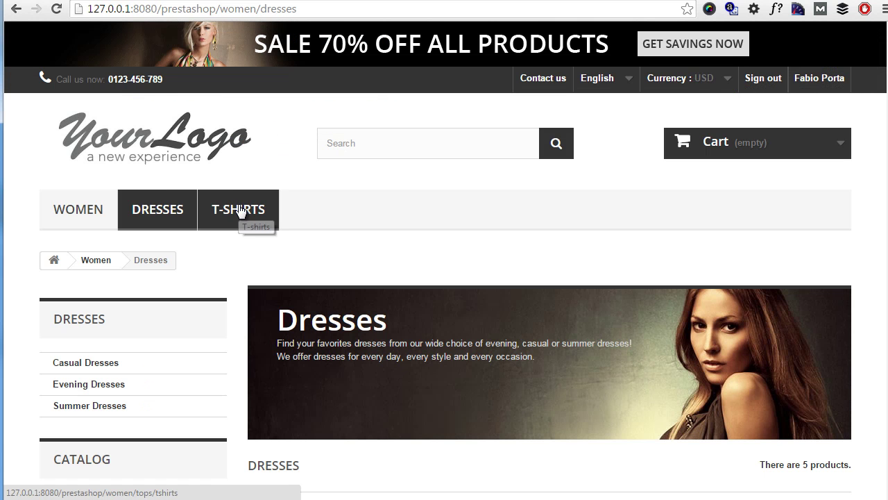
{"action": "left_click", "coordinate": [239, 211]}
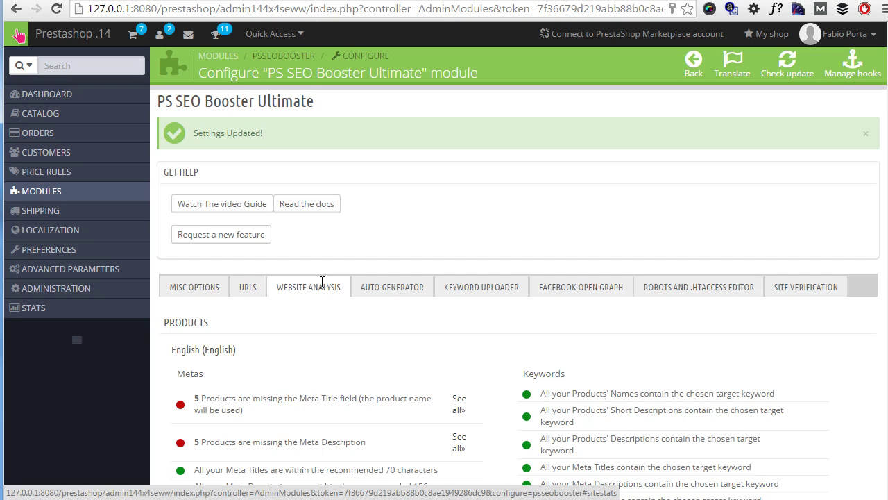
- Scroll through the Website Analysis products report showing missing keywords, short meta titles and duplicate URLs
{"action": "scroll", "coordinate": [322, 282], "scroll_direction": "down", "scroll_amount": 1}
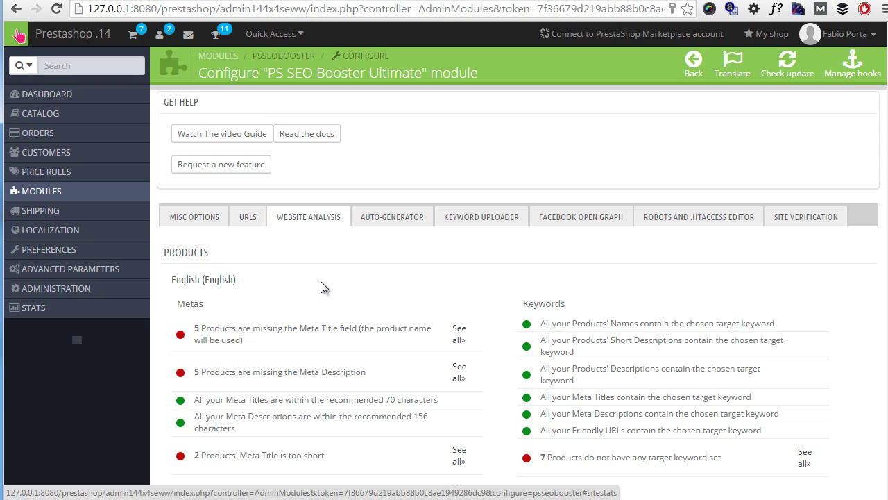
{"action": "scroll", "coordinate": [321, 282], "scroll_direction": "down", "scroll_amount": 2}
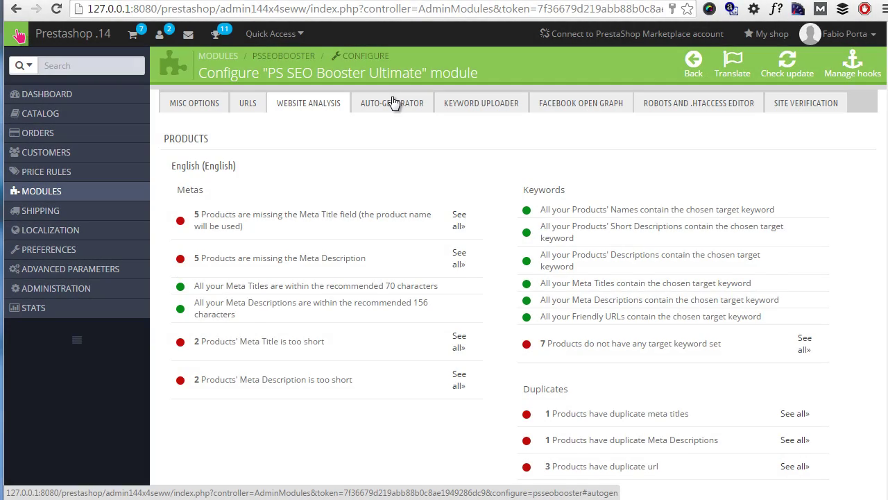
- Open the Auto-Generator tab, read its template guide and select the %price% placeholder
{"action": "left_click", "coordinate": [393, 102]}
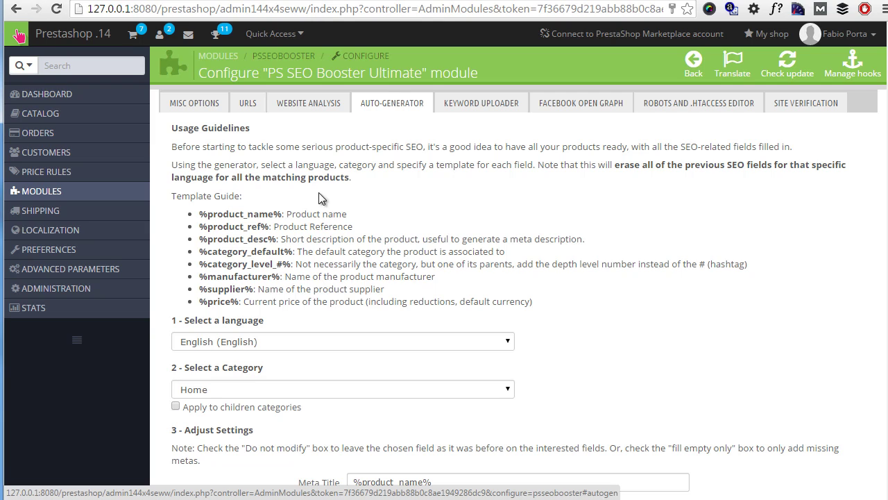
{"action": "left_click_drag", "start_coordinate": [229, 214], "coordinate": [227, 265]}
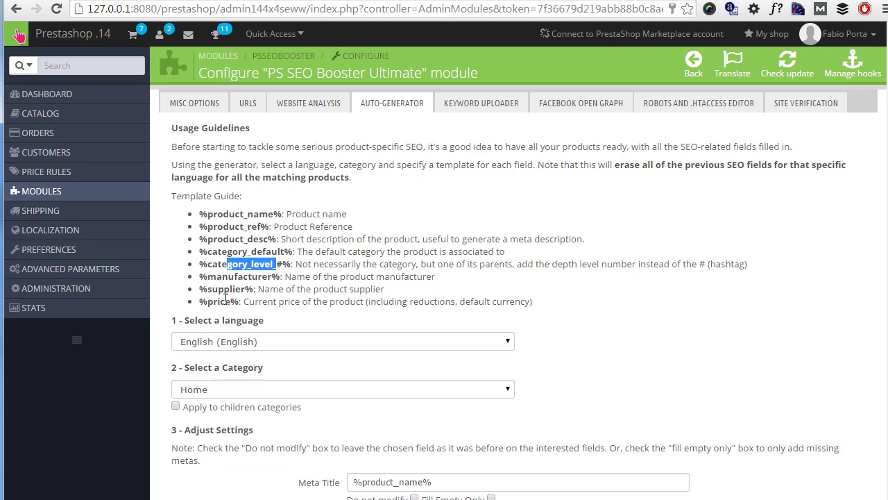
{"action": "scroll", "coordinate": [225, 298], "scroll_direction": "down", "scroll_amount": 1}
{"action": "scroll", "coordinate": [396, 260], "scroll_direction": "down", "scroll_amount": 1}
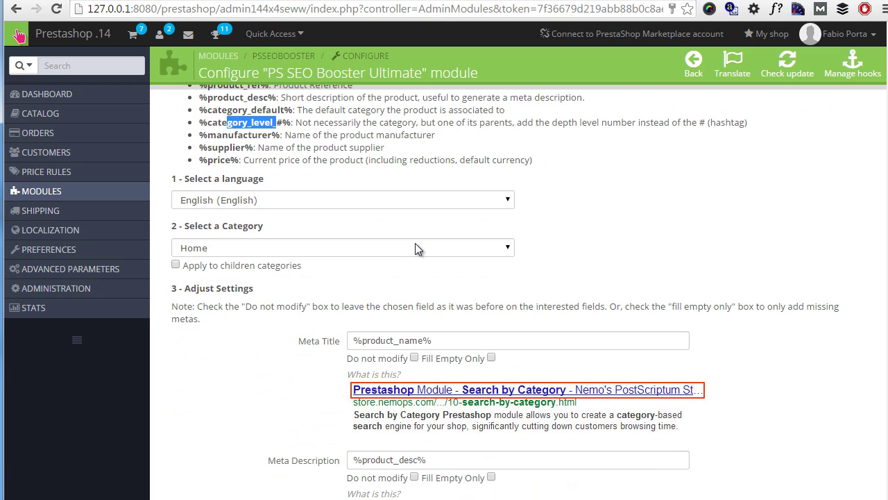
{"action": "scroll", "coordinate": [415, 248], "scroll_direction": "down", "scroll_amount": 1}
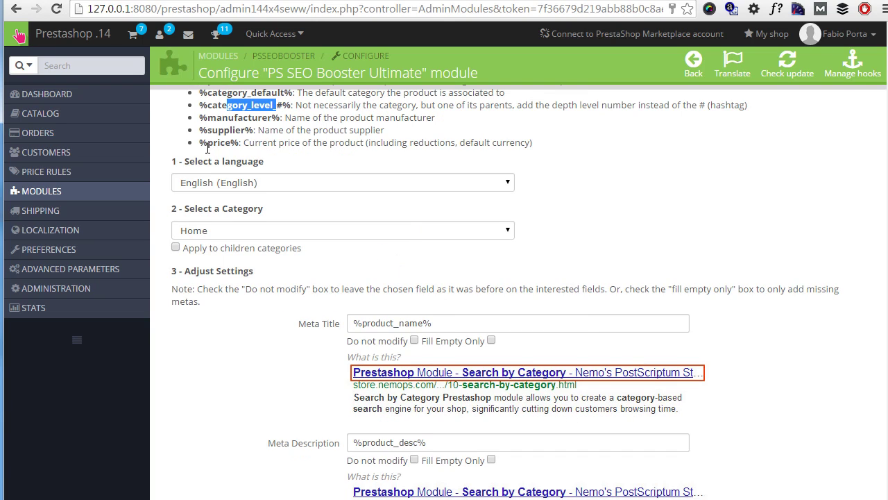
{"action": "left_click_drag", "start_coordinate": [200, 143], "coordinate": [240, 142]}
- Extend the Meta Title template to '%product_name% - %price% only at myshopwhatever'
{"action": "left_click", "coordinate": [462, 320]}
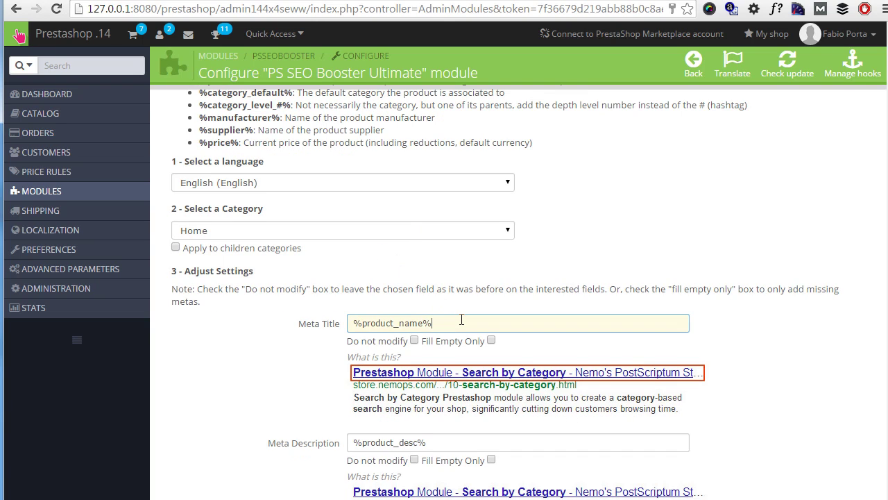
{"action": "type", "text": "-"}
{"action": "type", "text": "%price%"}
{"action": "type", "text": "only at myshopwhatever"}
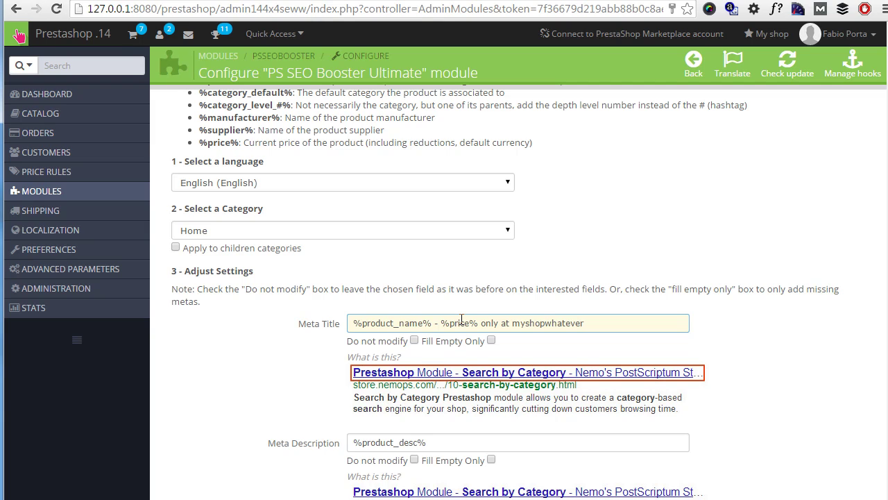
{"action": "scroll", "coordinate": [461, 319], "scroll_direction": "down", "scroll_amount": 3}
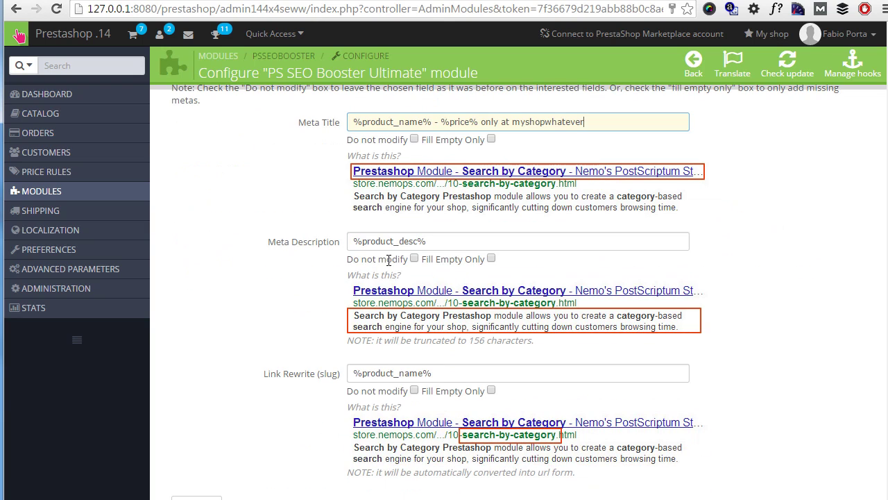
{"action": "scroll", "coordinate": [408, 298], "scroll_direction": "down", "scroll_amount": 1}
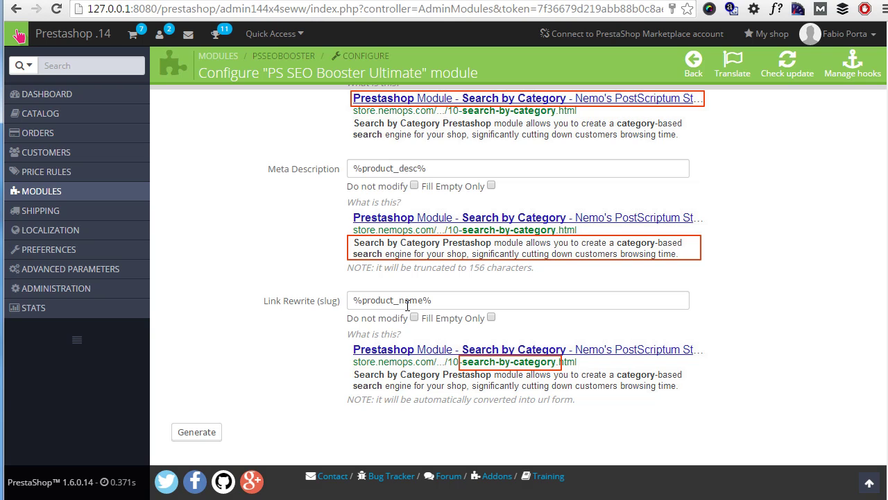
{"action": "scroll", "coordinate": [408, 306], "scroll_direction": "up", "scroll_amount": 2}
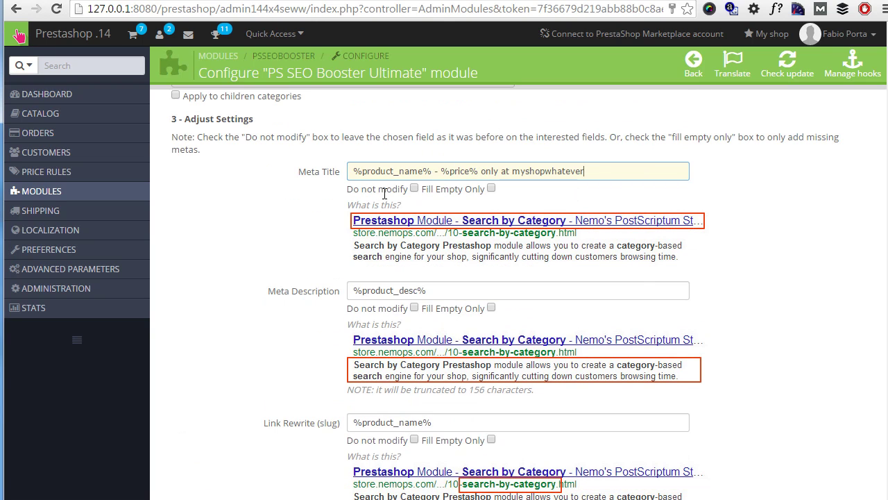
{"action": "scroll", "coordinate": [329, 251], "scroll_direction": "down", "scroll_amount": 2}
{"action": "scroll", "coordinate": [327, 251], "scroll_direction": "up", "scroll_amount": 6}
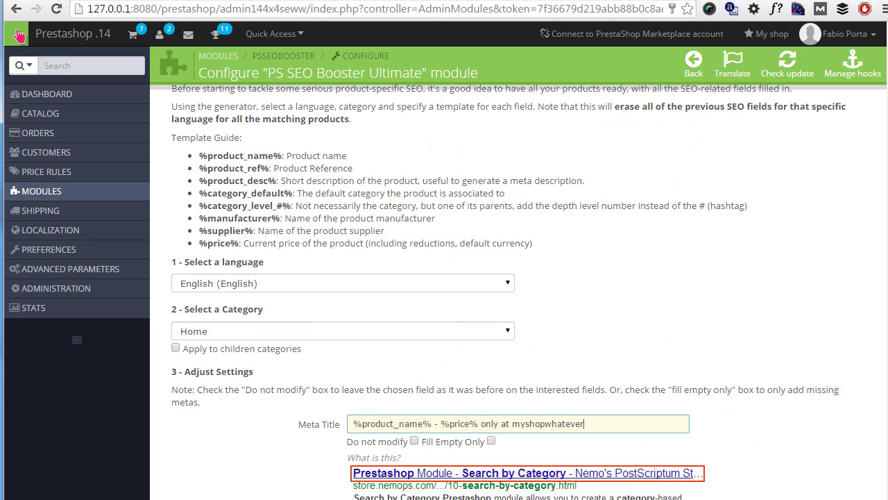
- Look over the T-shirts storefront page, then return to the SEO module configuration
{"action": "key", "text": "ctrl+Tab"}
{"action": "scroll", "coordinate": [284, 150], "scroll_direction": "down", "scroll_amount": 1}
{"action": "scroll", "coordinate": [284, 151], "scroll_direction": "down", "scroll_amount": 6}
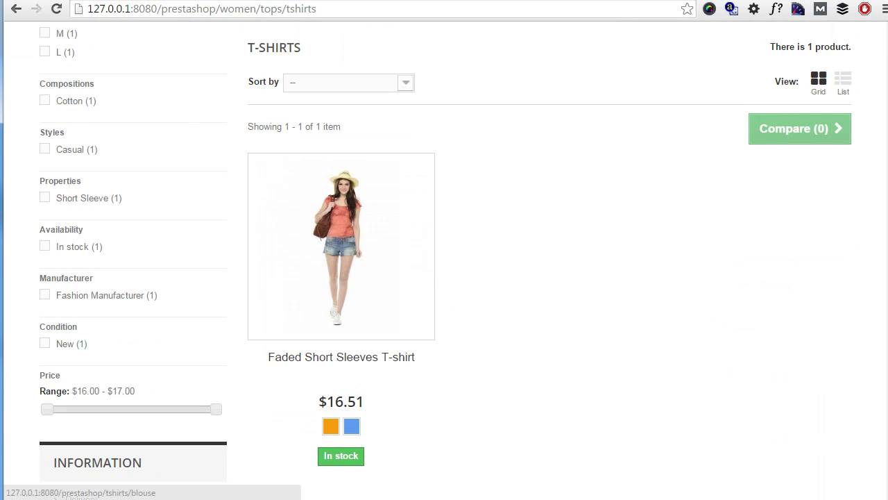
{"action": "key", "text": "ctrl+Tab"}
- Generate meta fields for the T-shirts category and open the Faded Short Sleeves T-shirt page
{"action": "left_click", "coordinate": [299, 332]}
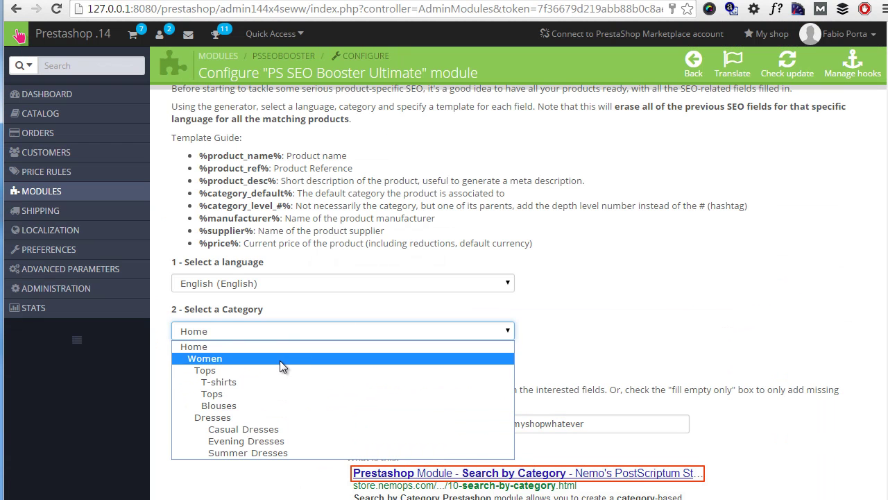
{"action": "left_click", "coordinate": [271, 376]}
{"action": "scroll", "coordinate": [271, 377], "scroll_direction": "down", "scroll_amount": 7}
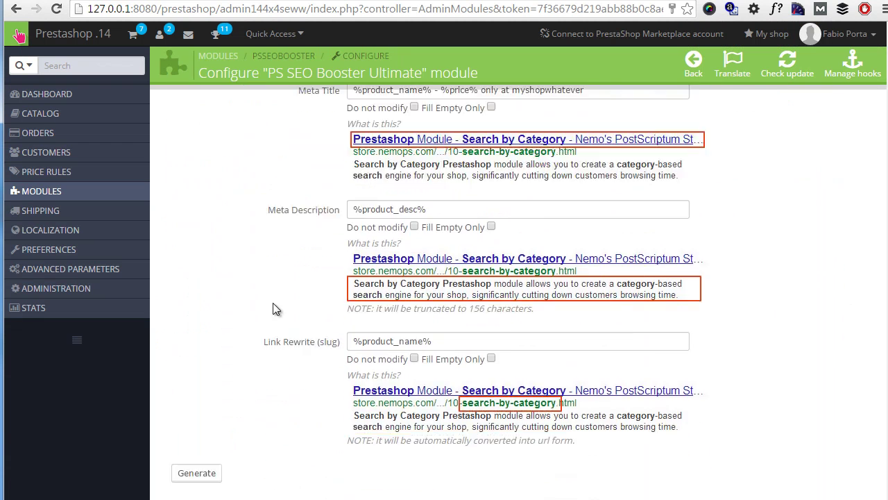
{"action": "left_click", "coordinate": [197, 435]}
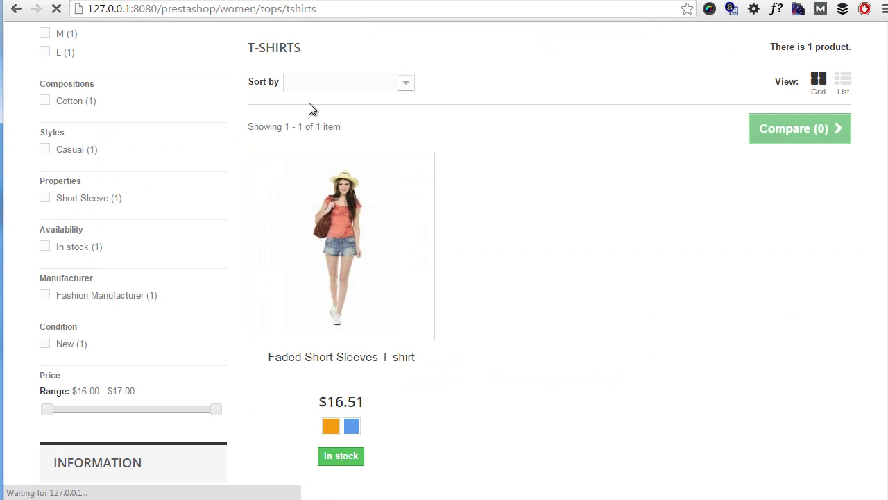
{"action": "left_click", "coordinate": [345, 189]}
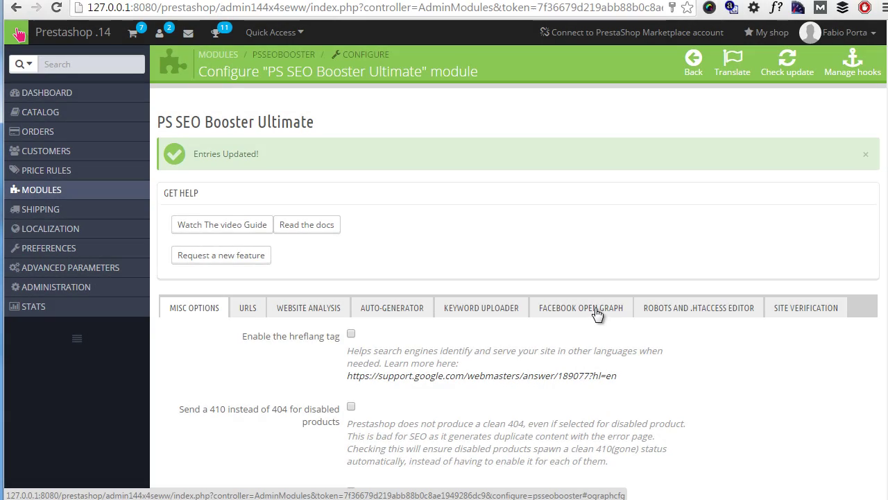
- Review the Facebook Open Graph default and per-page image options
{"action": "left_click", "coordinate": [596, 311]}
{"action": "scroll", "coordinate": [562, 239], "scroll_direction": "down", "scroll_amount": 3}
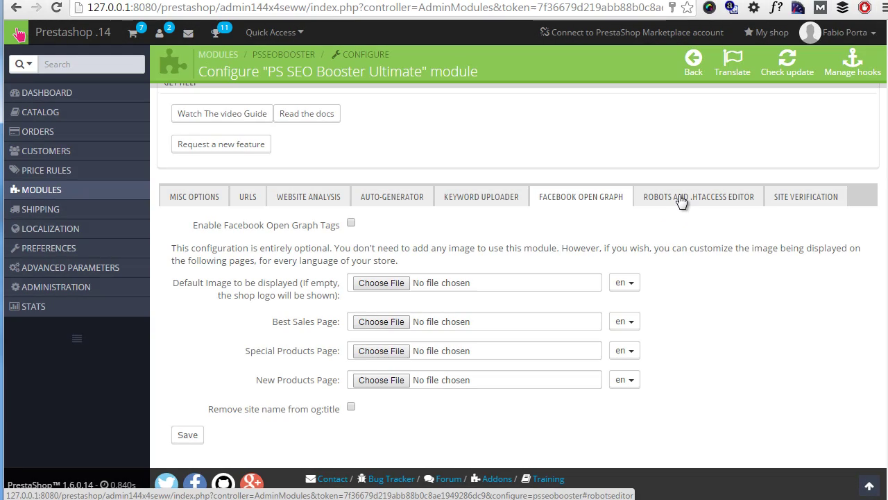
- Review the expires headers and .htaccess rules in the robots and .htaccess editor
{"action": "left_click", "coordinate": [681, 199]}
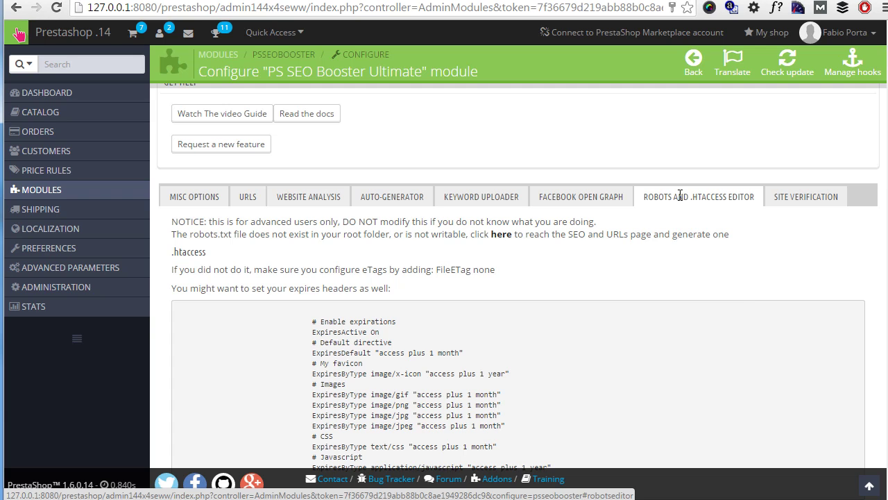
{"action": "scroll", "coordinate": [680, 195], "scroll_direction": "down", "scroll_amount": 5}
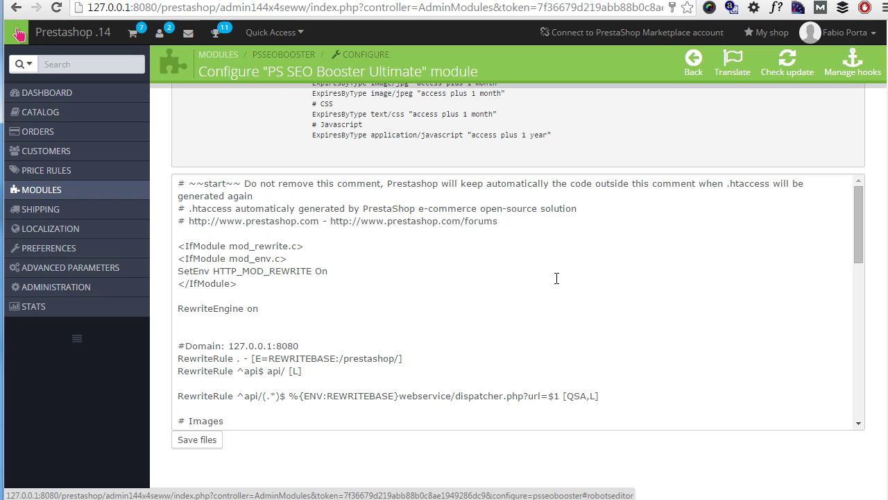
{"action": "scroll", "coordinate": [538, 277], "scroll_direction": "up", "scroll_amount": 2}
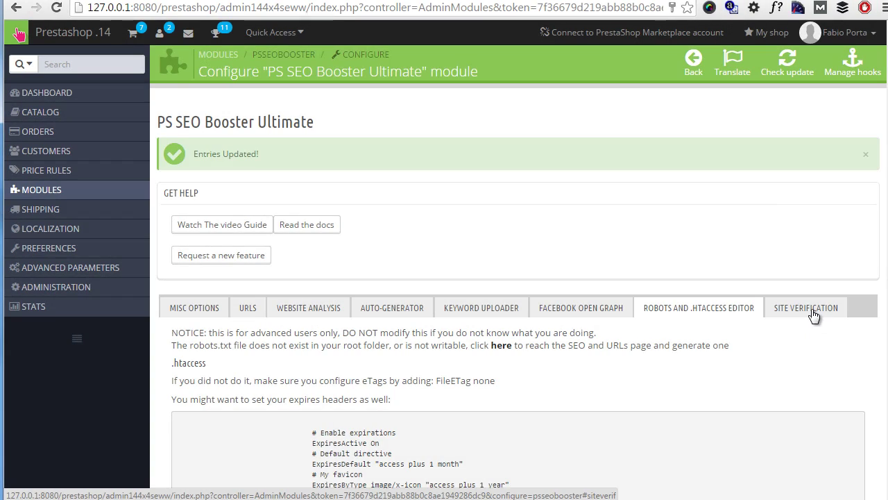
- View the Site Verification tab with its empty Google and Bing Webmaster code fields
{"action": "left_click", "coordinate": [812, 308]}
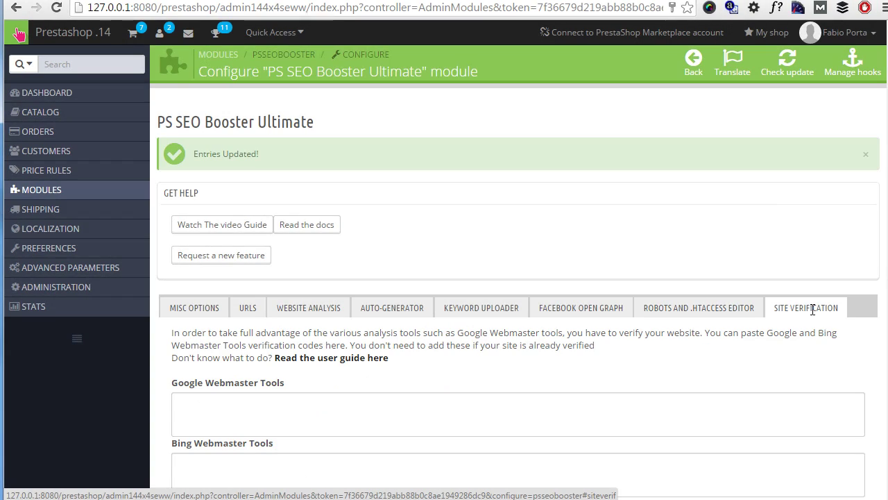
{"action": "scroll", "coordinate": [813, 309], "scroll_direction": "down", "scroll_amount": 1}
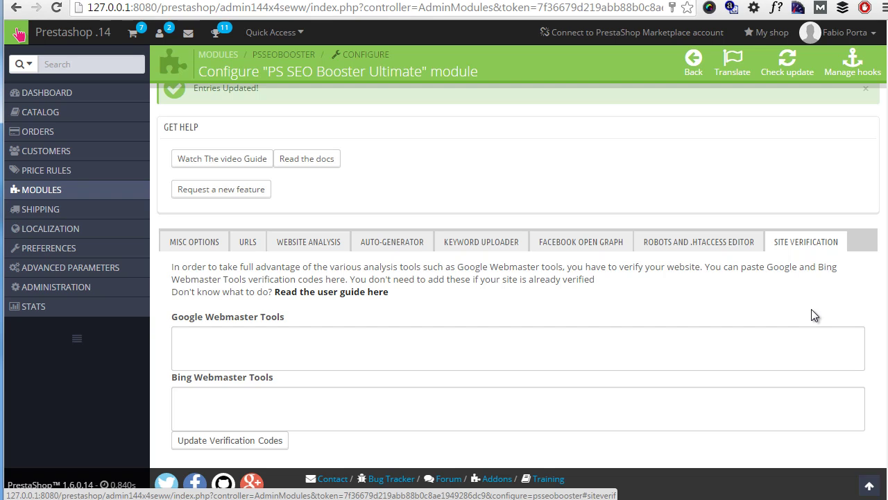
- Open the Blouse's PS SEO Booster Ultimate tab and inspect its duplicate-content warning with the Faded Short Sleeves T-shirt
{"action": "left_click", "coordinate": [513, 243]}
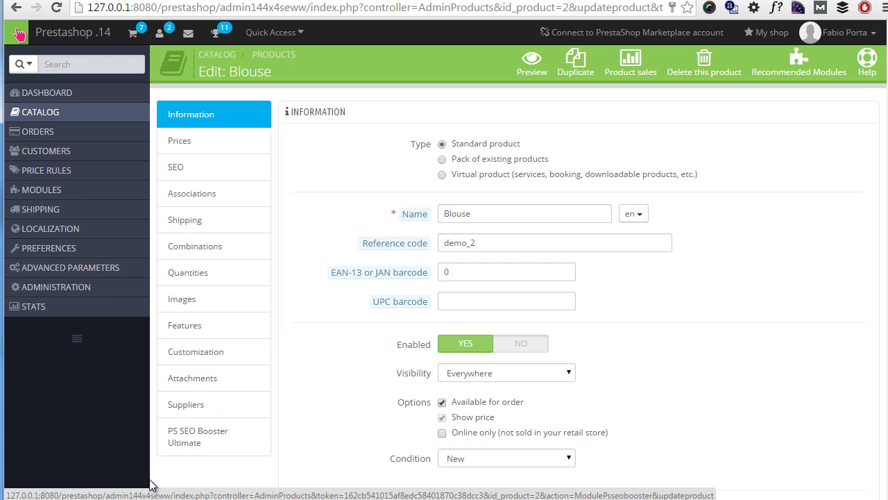
{"action": "left_click", "coordinate": [224, 439]}
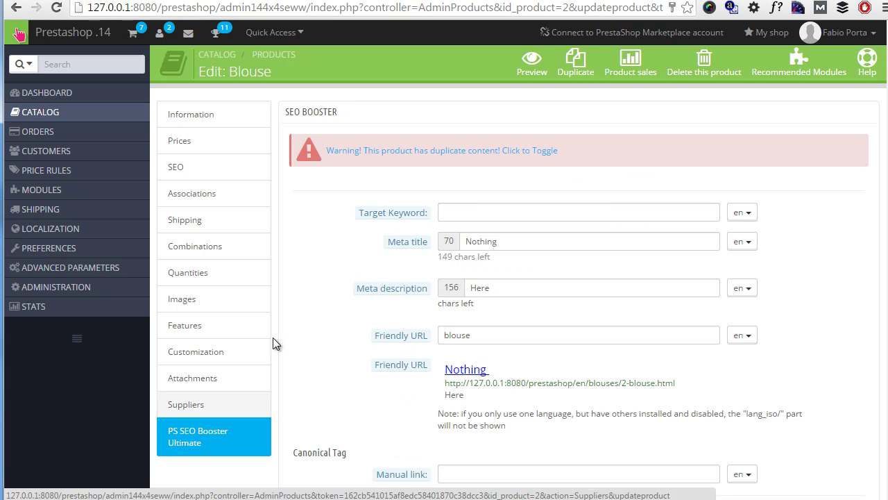
{"action": "left_click", "coordinate": [405, 150]}
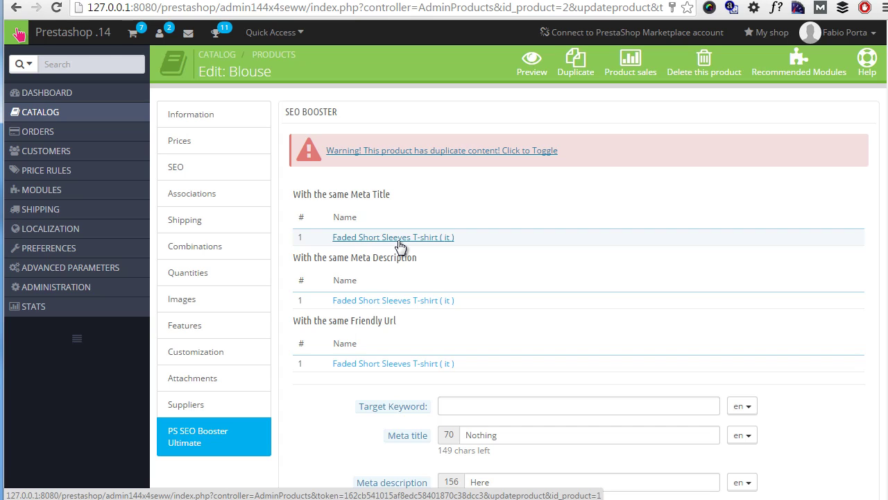
{"action": "left_click", "coordinate": [470, 152]}
{"action": "left_click", "coordinate": [470, 151]}
{"action": "left_click", "coordinate": [470, 151]}
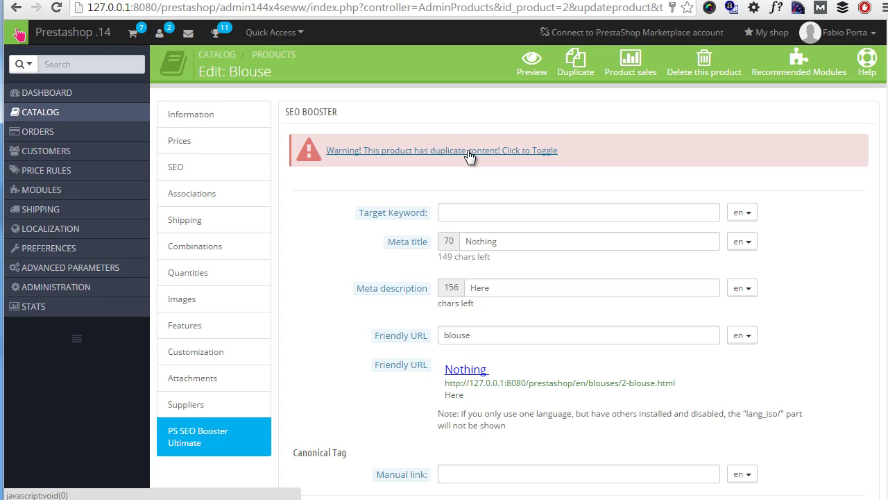
{"action": "scroll", "coordinate": [469, 156], "scroll_direction": "down", "scroll_amount": 1}
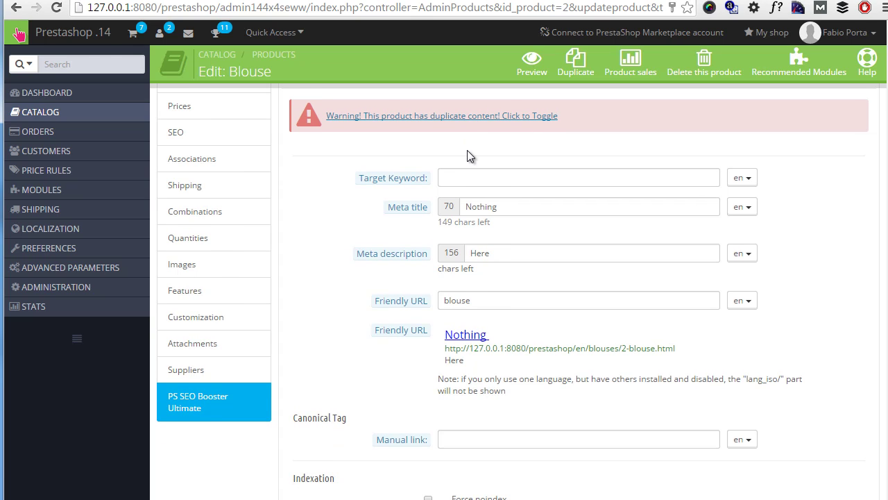
- Enter 'women blouse' as the Blouse's target keyword, dismissing the autocomplete suggestions
{"action": "scroll", "coordinate": [468, 156], "scroll_direction": "down", "scroll_amount": 1}
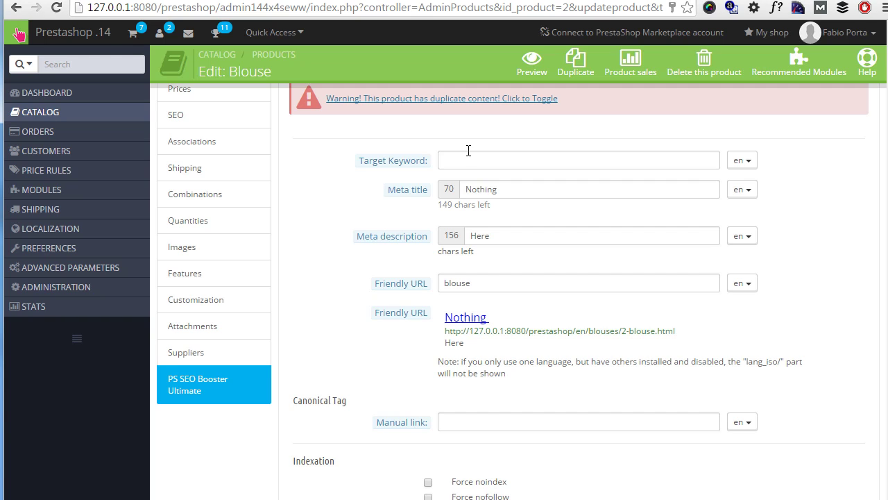
{"action": "left_click", "coordinate": [470, 160]}
{"action": "type", "text": "women blouse"}
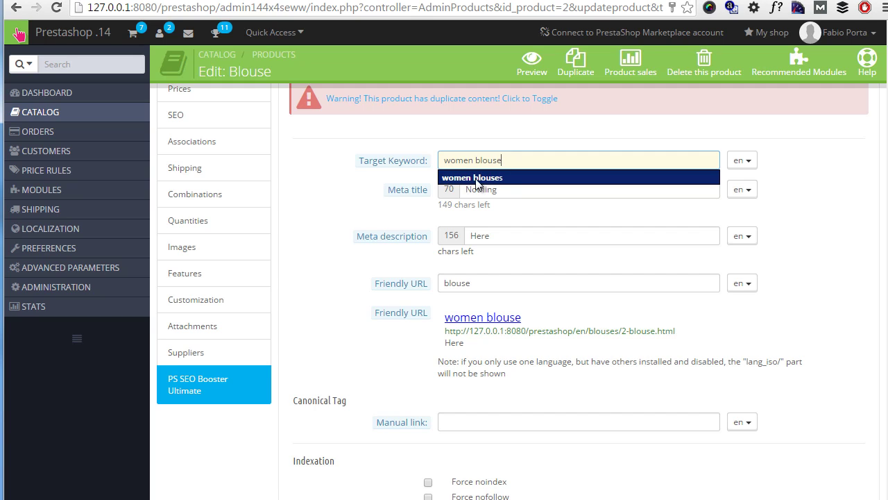
{"action": "key", "text": "BackSpace"}
{"action": "type", "text": "e"}
{"action": "key", "text": "Escape"}
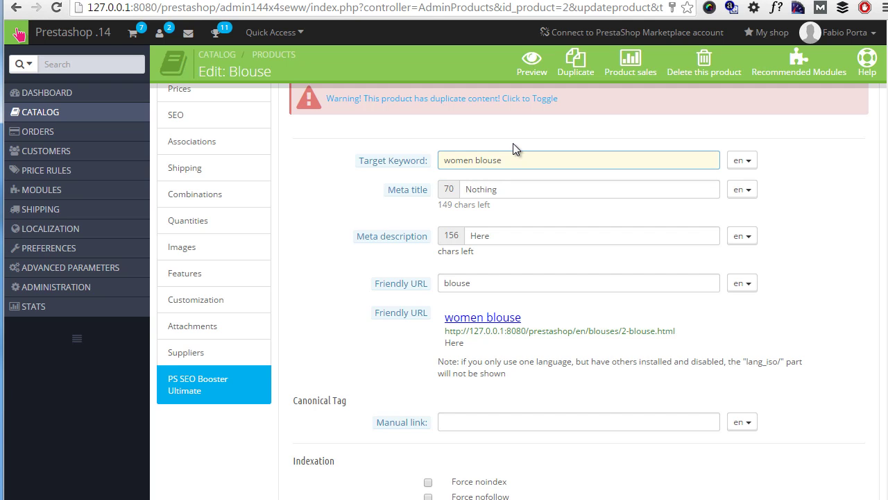
{"action": "scroll", "coordinate": [510, 184], "scroll_direction": "down", "scroll_amount": 9}
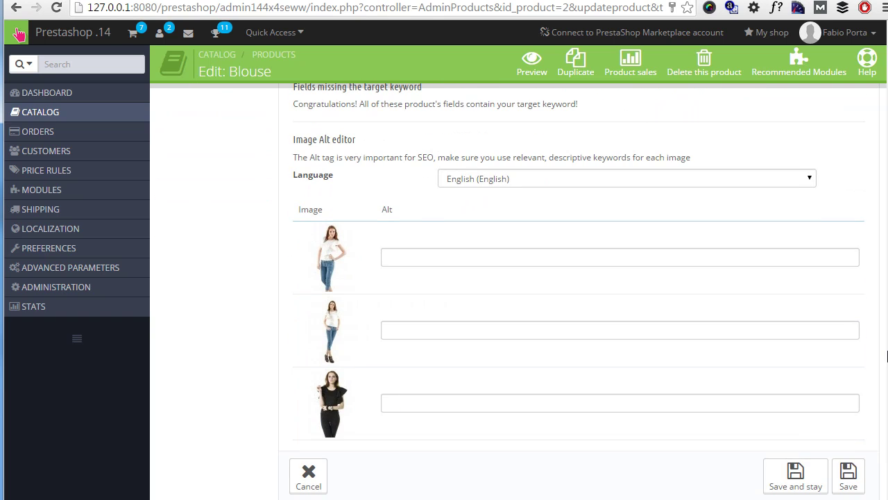
- Save and stay on the Blouse product, then review its meta title, description and friendly URL
{"action": "left_click", "coordinate": [797, 475]}
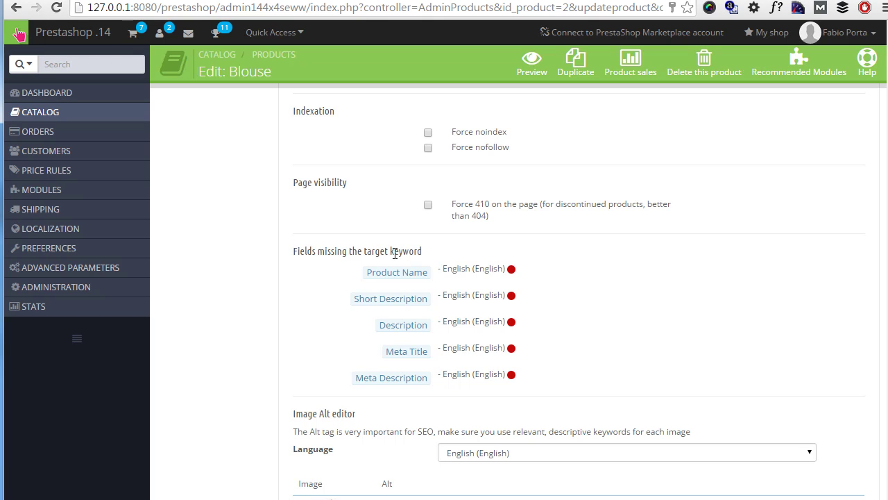
{"action": "scroll", "coordinate": [484, 345], "scroll_direction": "up", "scroll_amount": 4}
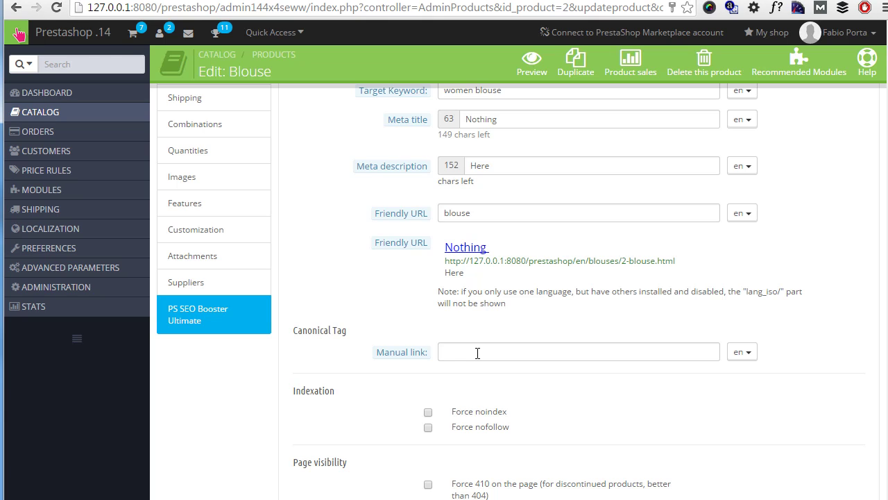
{"action": "left_click", "coordinate": [477, 353]}
{"action": "left_click", "coordinate": [743, 352]}
{"action": "left_click", "coordinate": [754, 400]}
{"action": "left_click", "coordinate": [742, 351]}
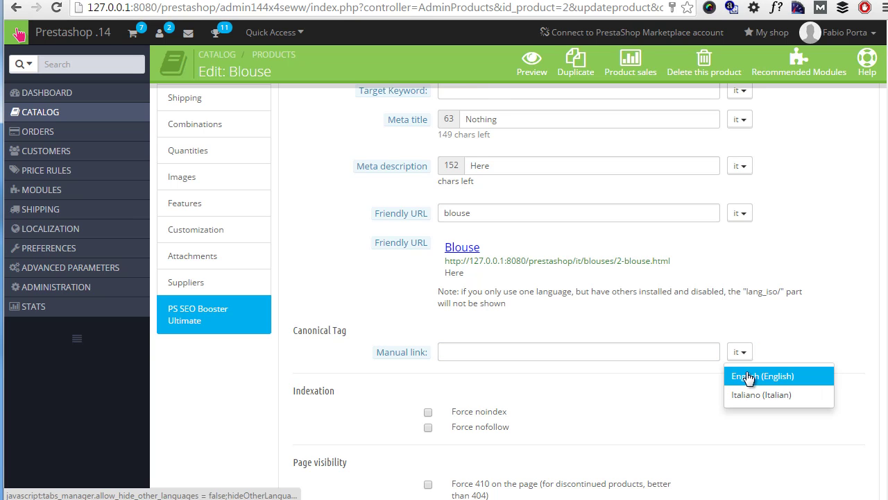
{"action": "left_click", "coordinate": [746, 375]}
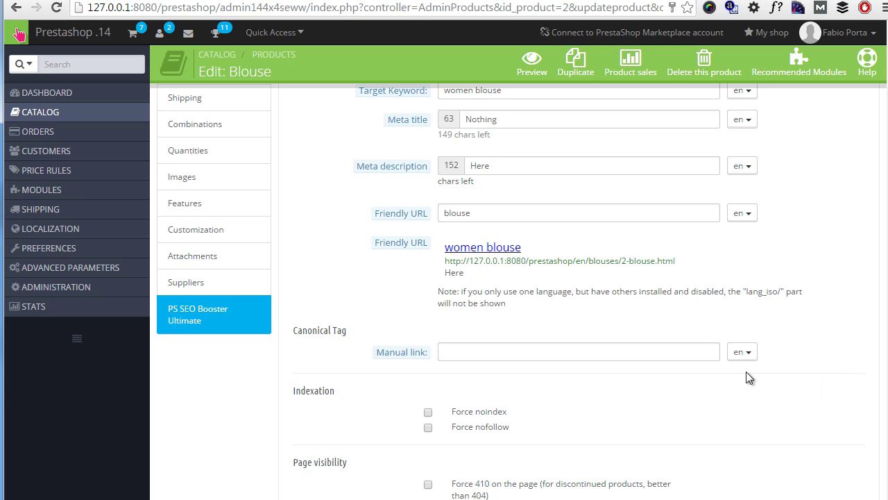
{"action": "scroll", "coordinate": [747, 372], "scroll_direction": "down", "scroll_amount": 4}
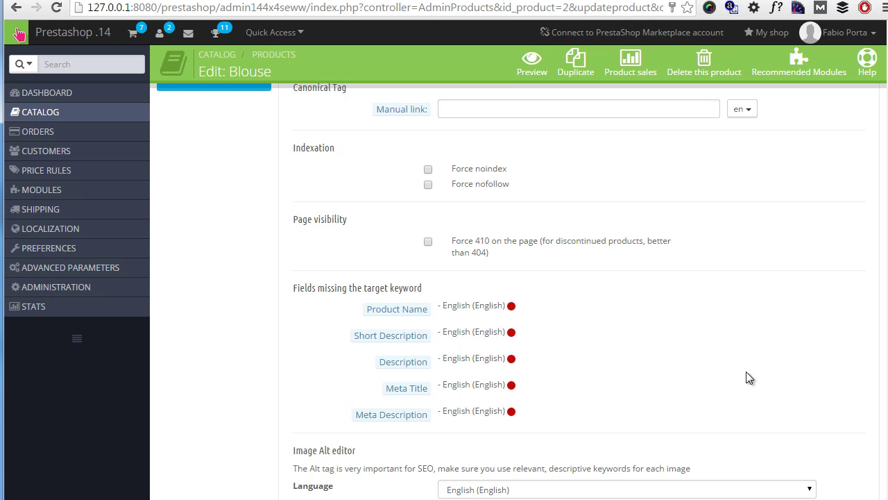
{"action": "scroll", "coordinate": [747, 371], "scroll_direction": "down", "scroll_amount": 4}
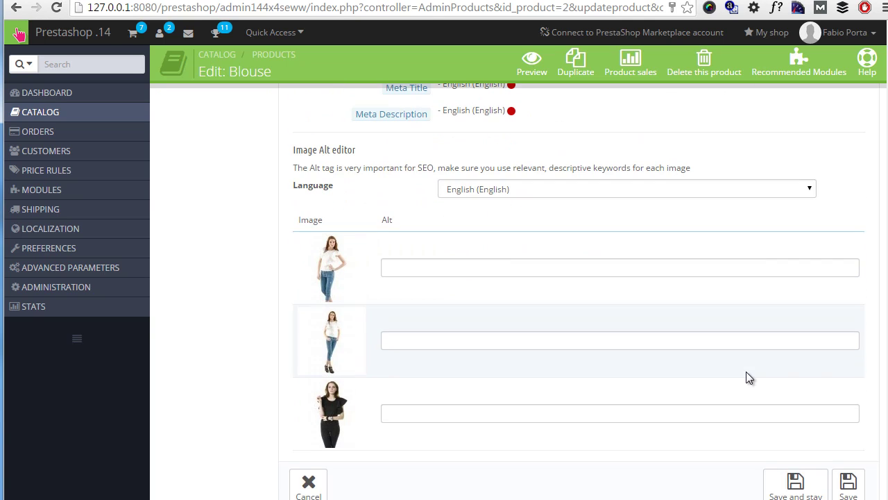